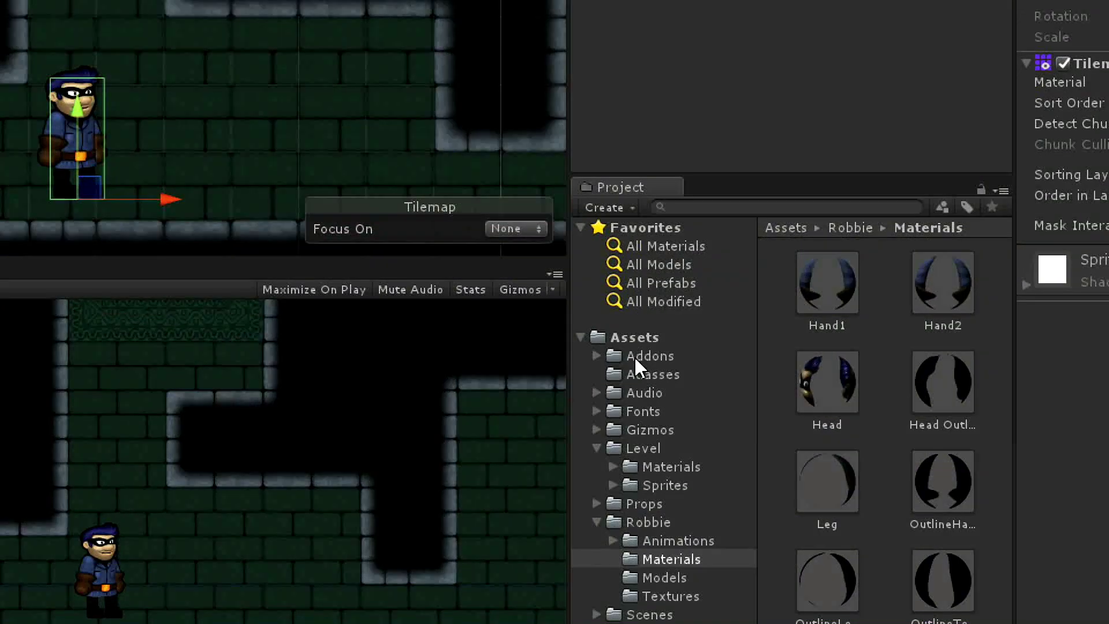
- Browse the Addons folder and its Tilemap add-on folder in the Project window
left_click(652, 374)
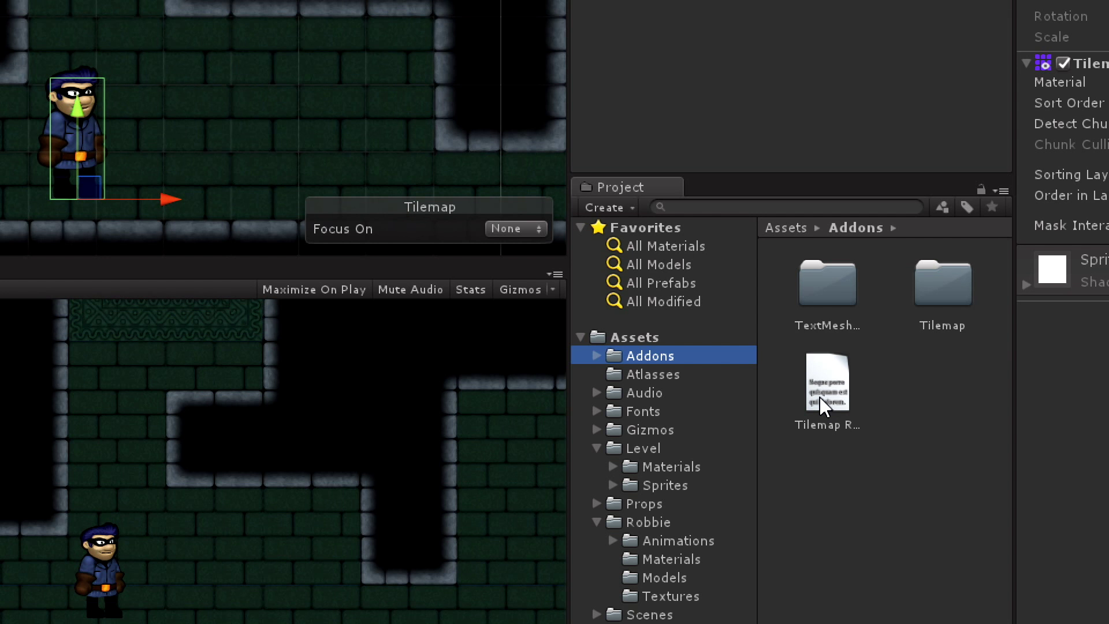
left_click(948, 277)
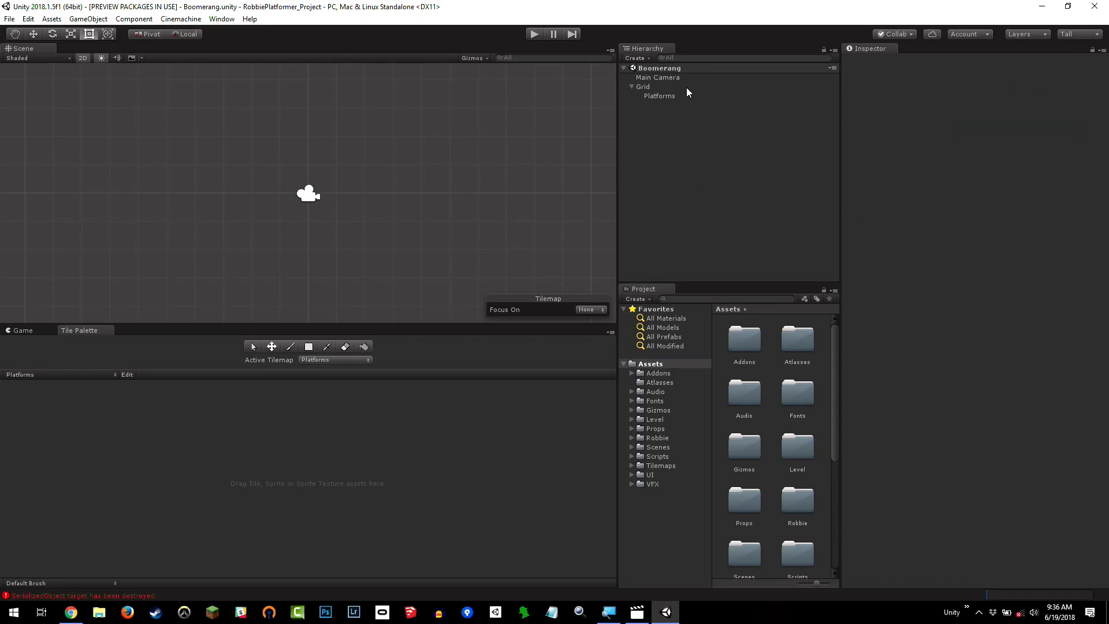
- Select the Platforms tilemap, then open the Robbie assets folder
left_click(670, 97)
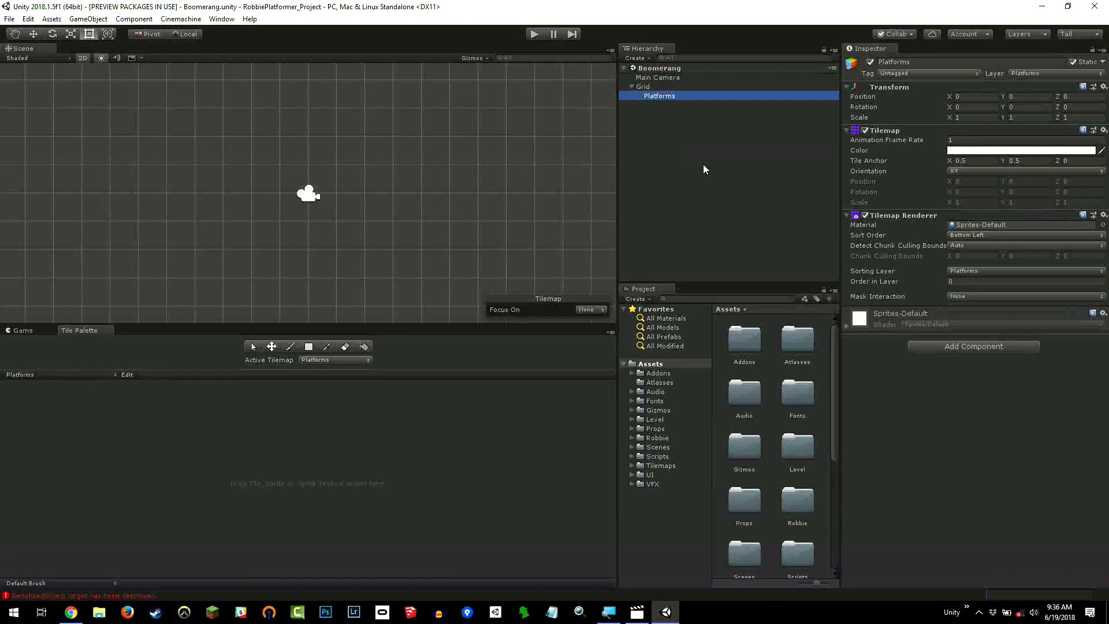
left_click(658, 438)
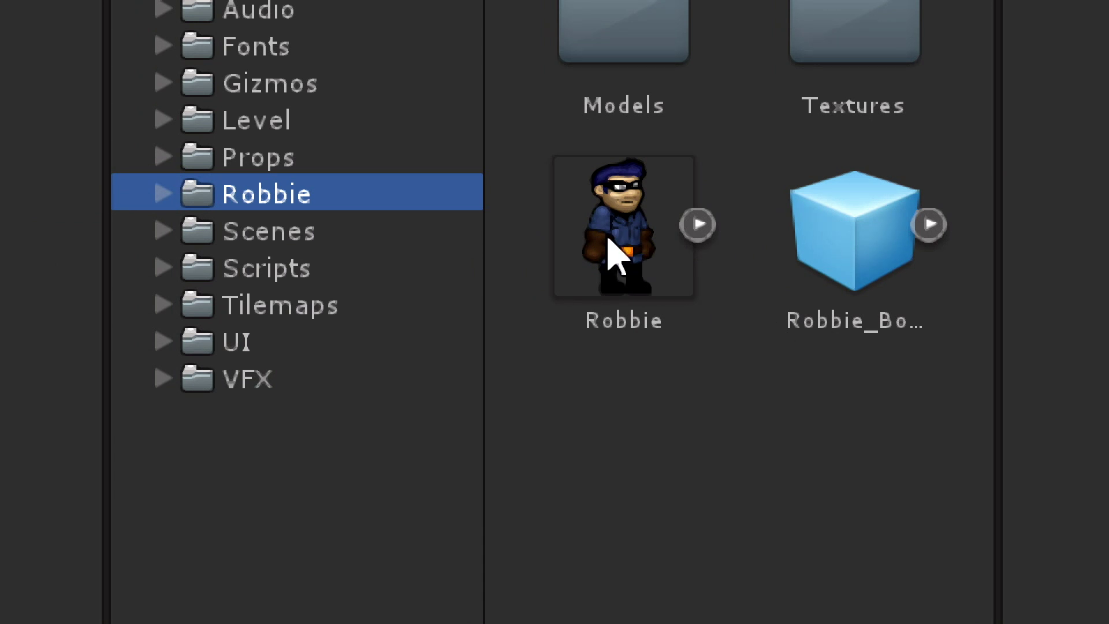
- Drag the Robbie sprite into the scene, placing it around X 1.494, Y -0.726
left_click(607, 236)
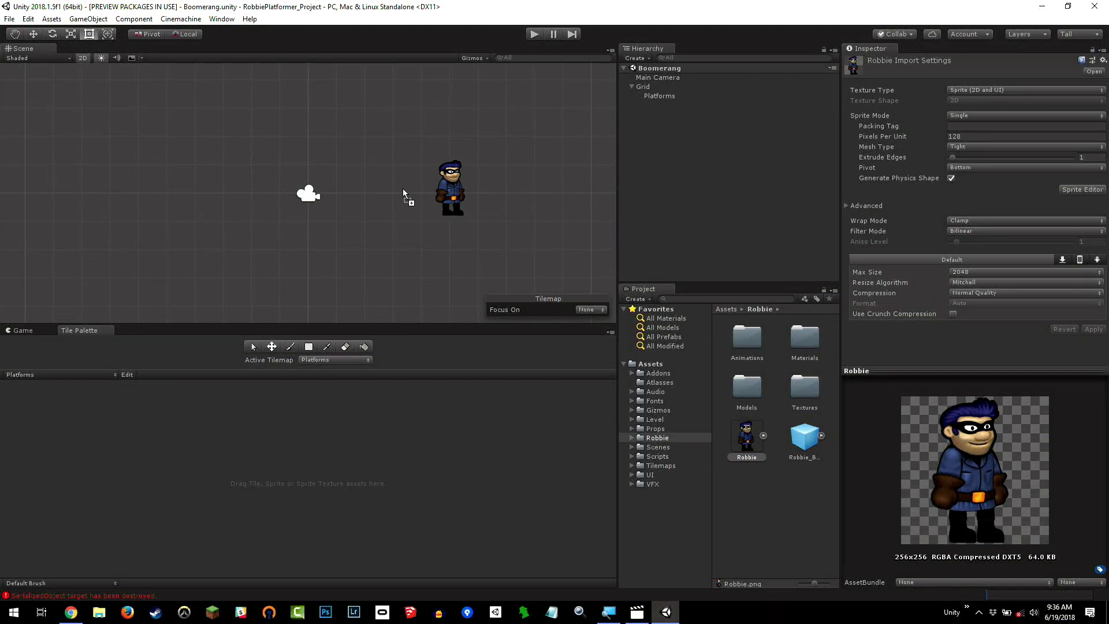
left_click_drag(404, 188, 325, 184)
scroll(362, 202, "up", 5)
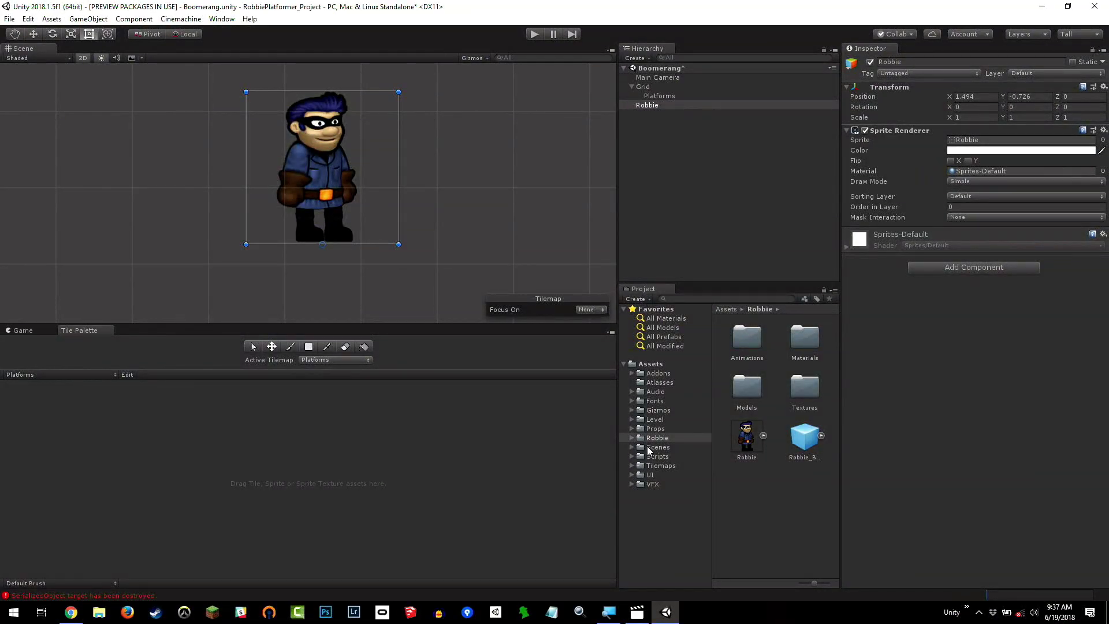
- Open Level > Sprites and preview the BG Walls, Shadows and Platforms sprite sheets
left_click(662, 419)
double_click(807, 340)
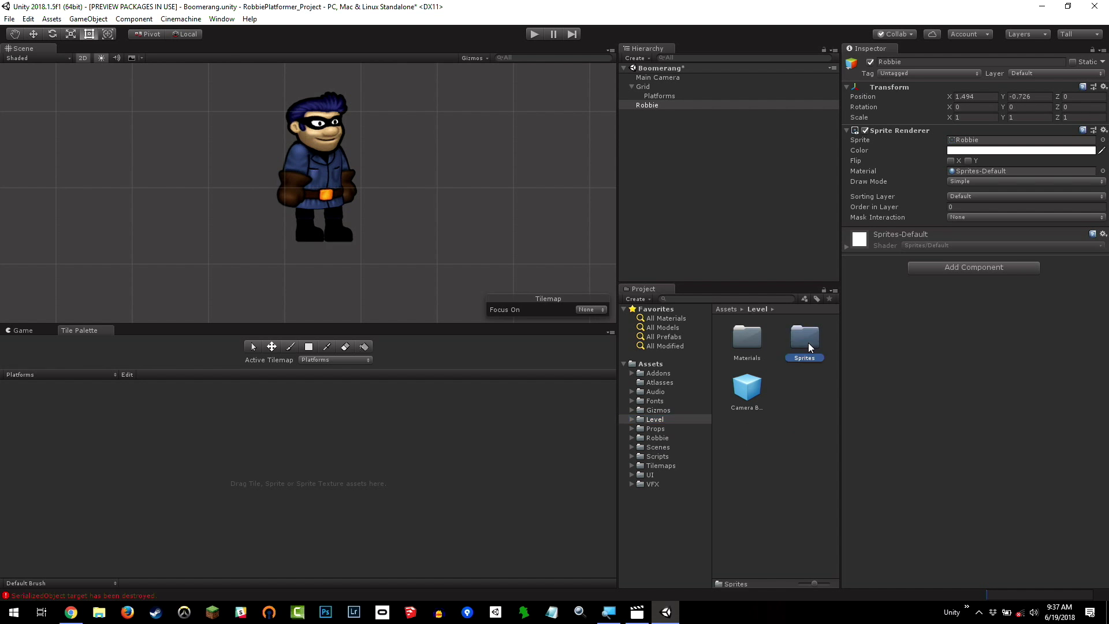
left_click(799, 338)
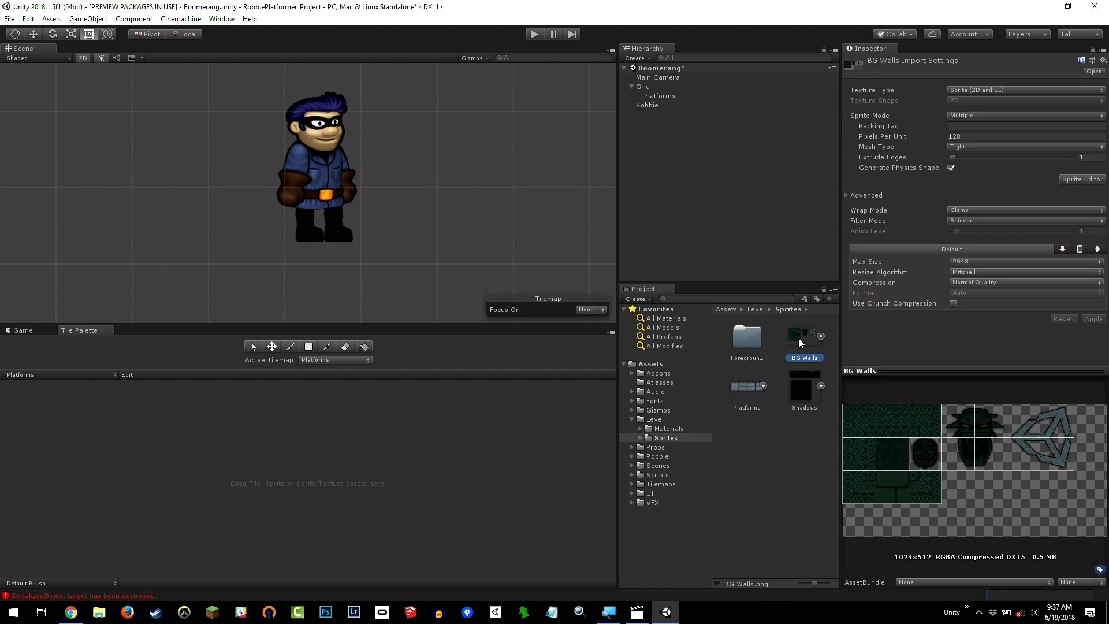
left_click_drag(942, 369, 942, 218)
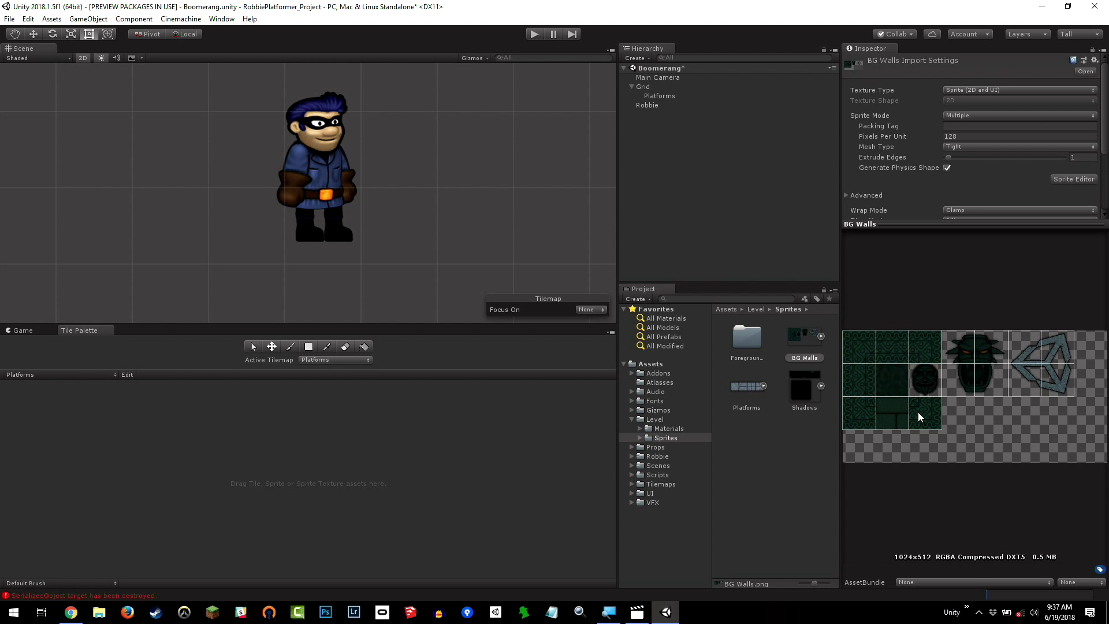
left_click(802, 397)
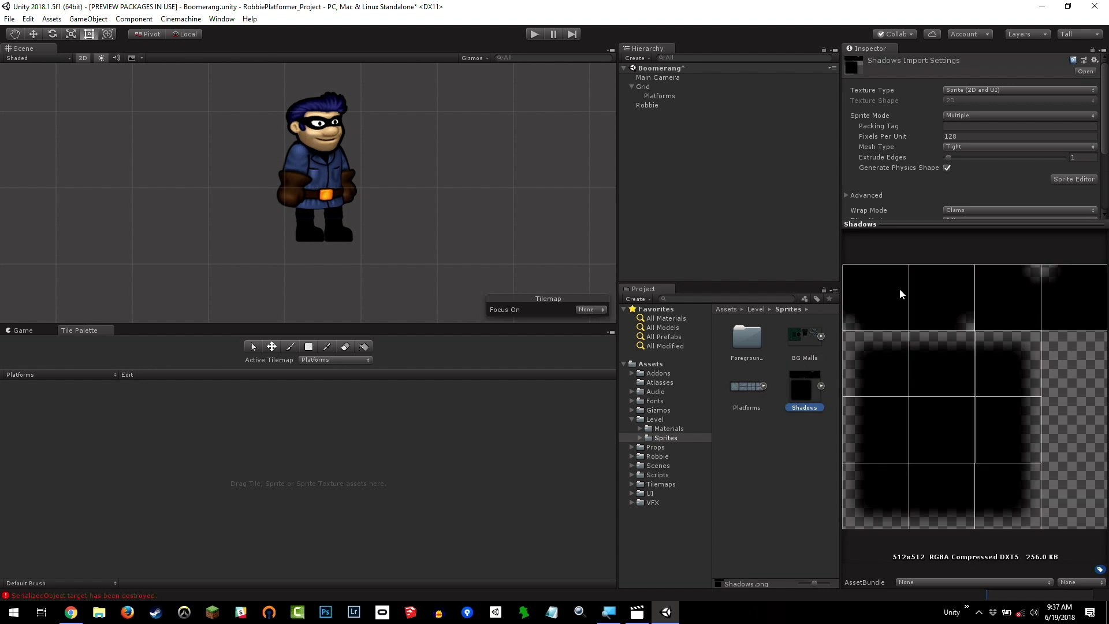
left_click(743, 388)
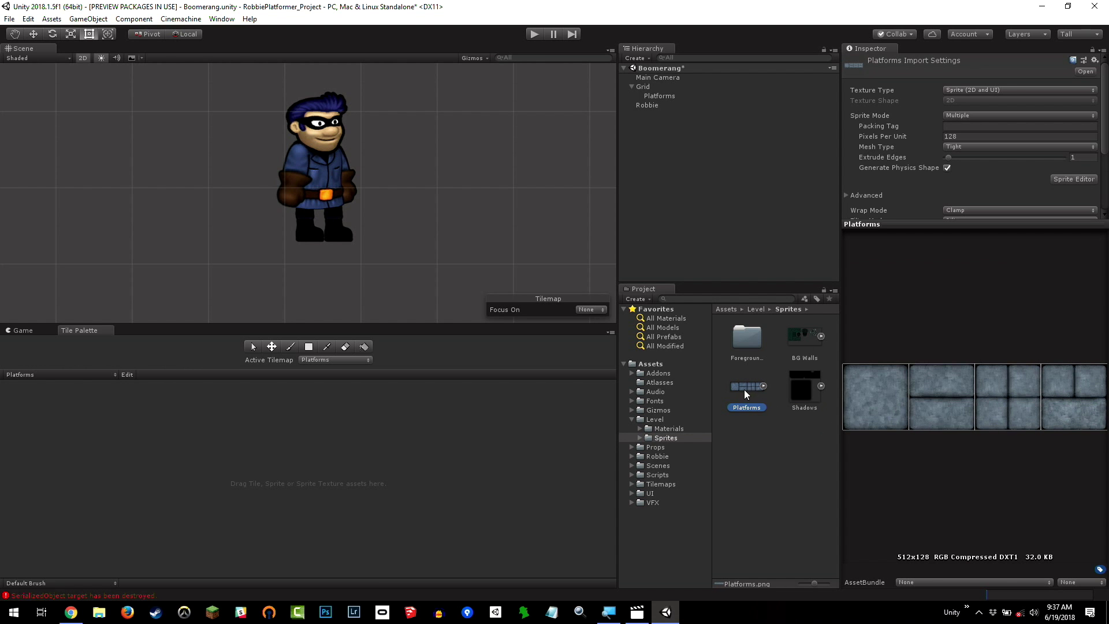
- Drop the Platforms sheet onto the Tile Palette, generating tiles into Assets/Tilemaps/Tiles/Platforms
left_click_drag(743, 389, 319, 448)
left_click_drag(247, 453, 250, 455)
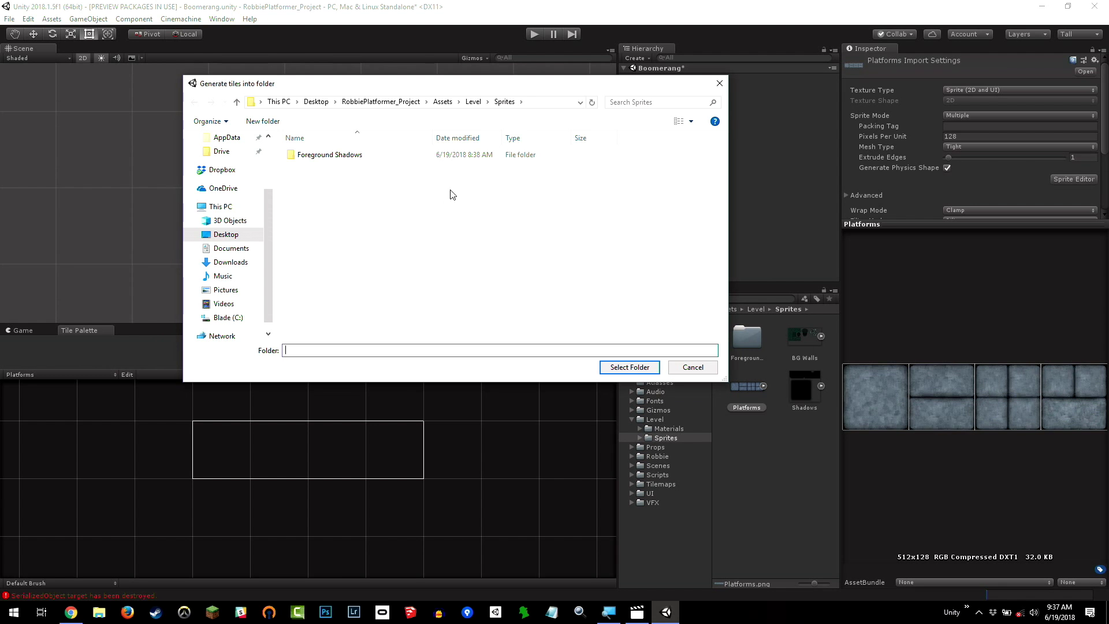
left_click(472, 102)
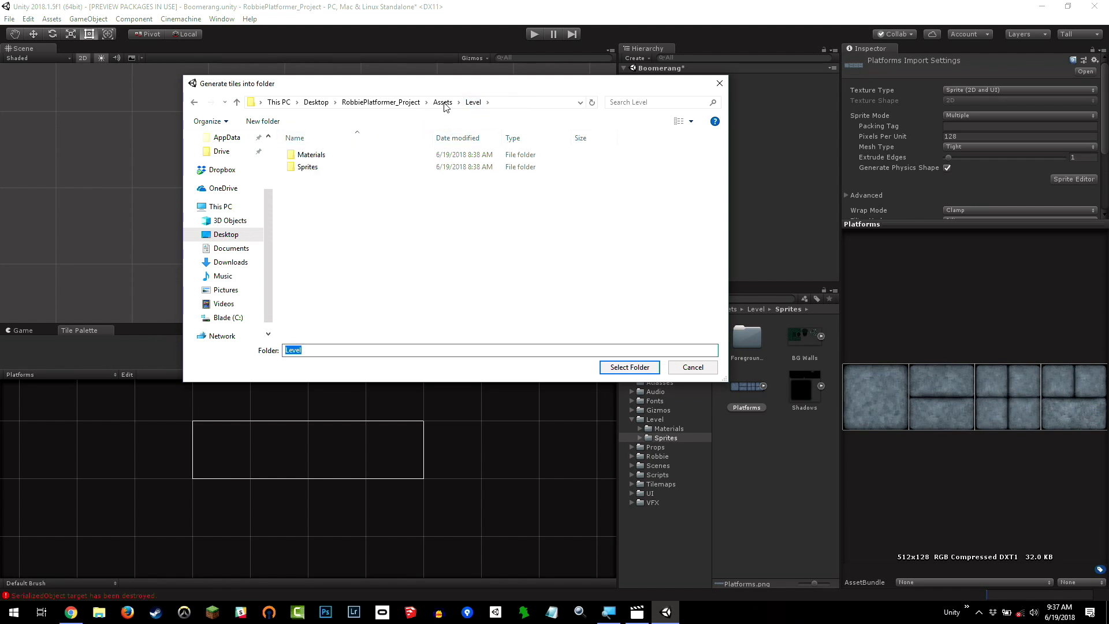
left_click(444, 103)
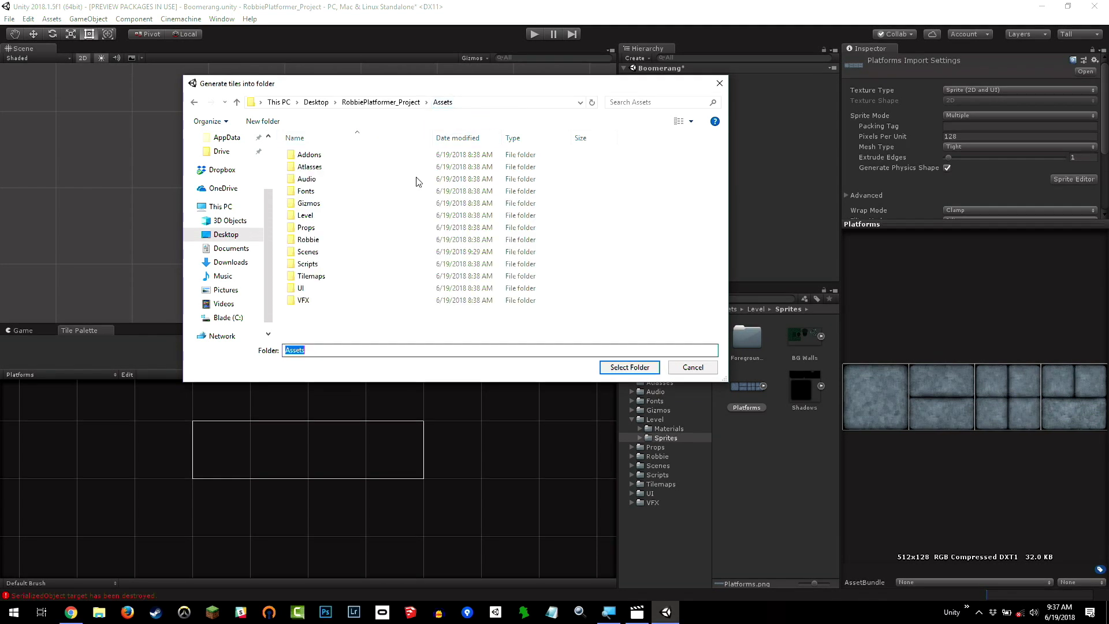
double_click(311, 276)
double_click(305, 179)
double_click(325, 179)
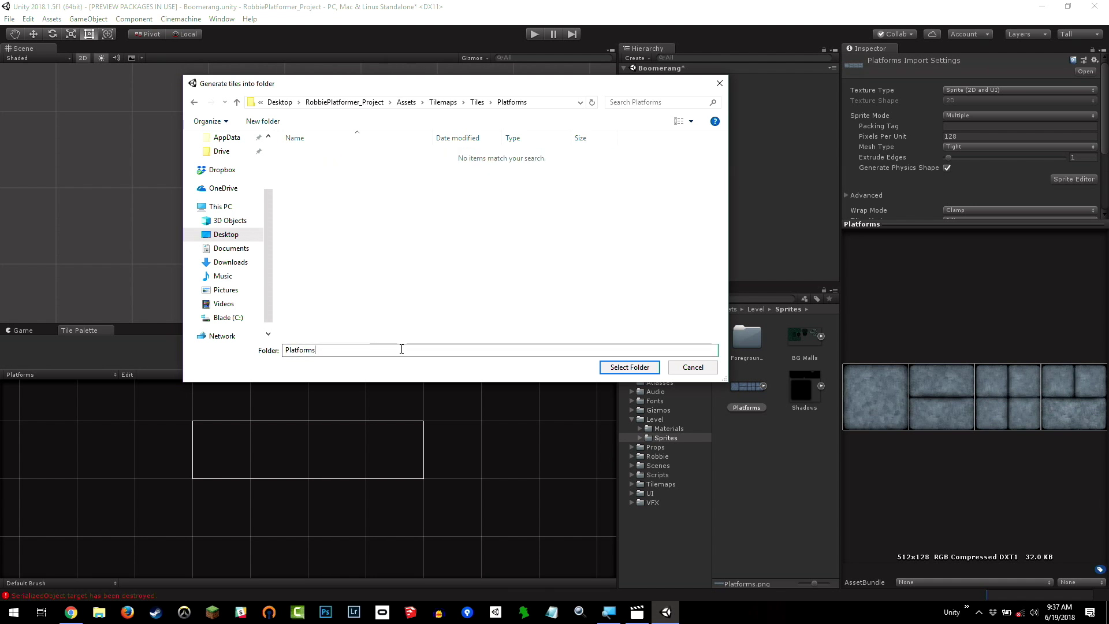
left_click(612, 368)
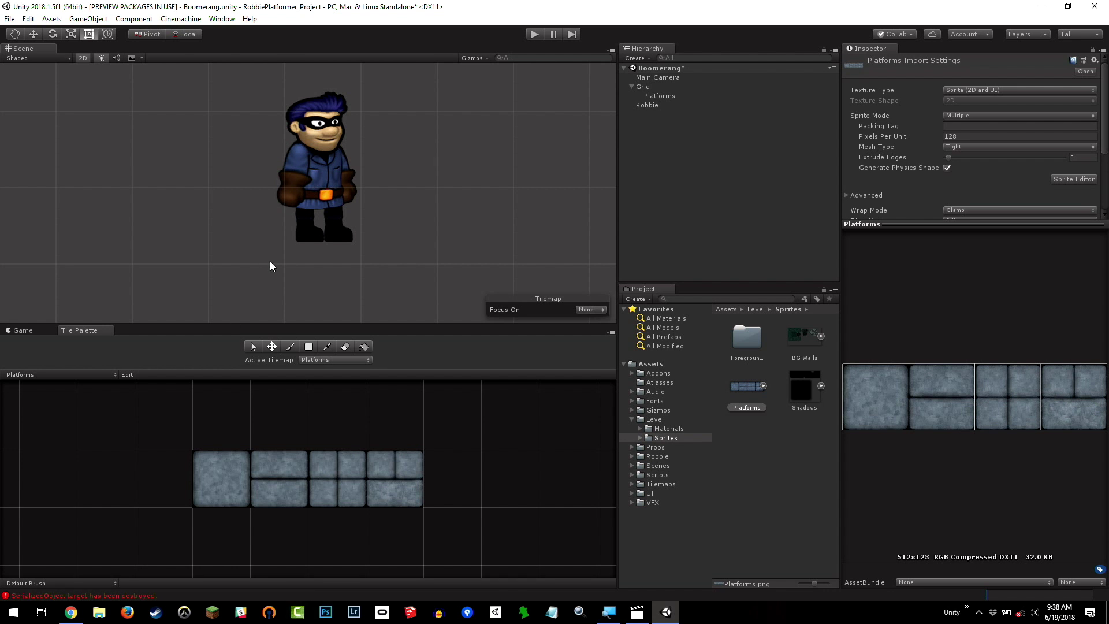
- Keep Platforms as the active tilemap and pick the large square stone tile
key("q")
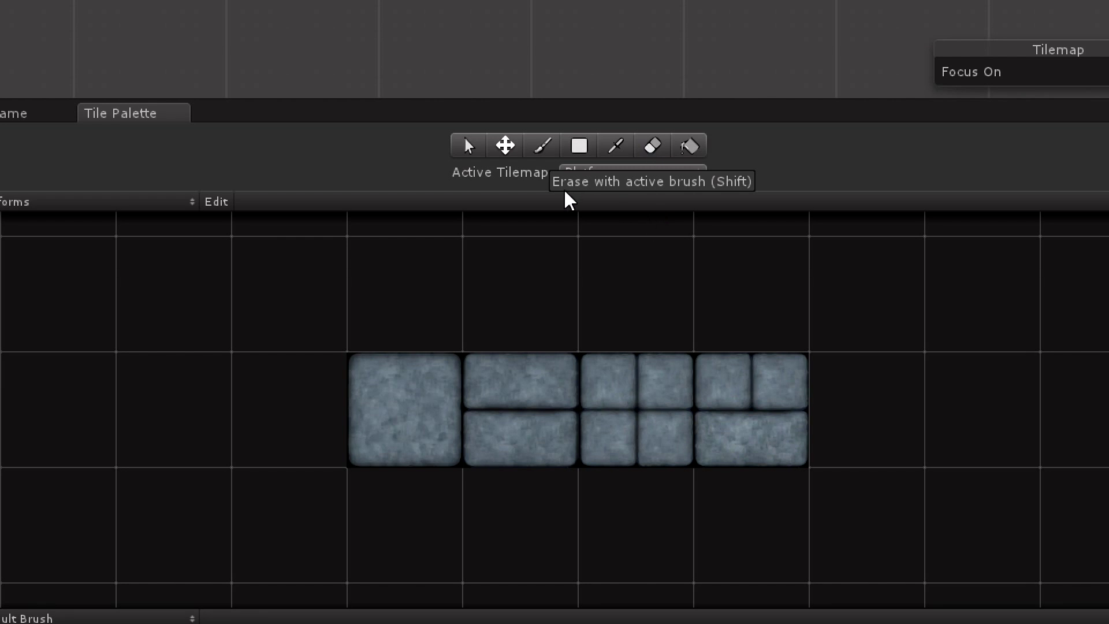
left_click(608, 174)
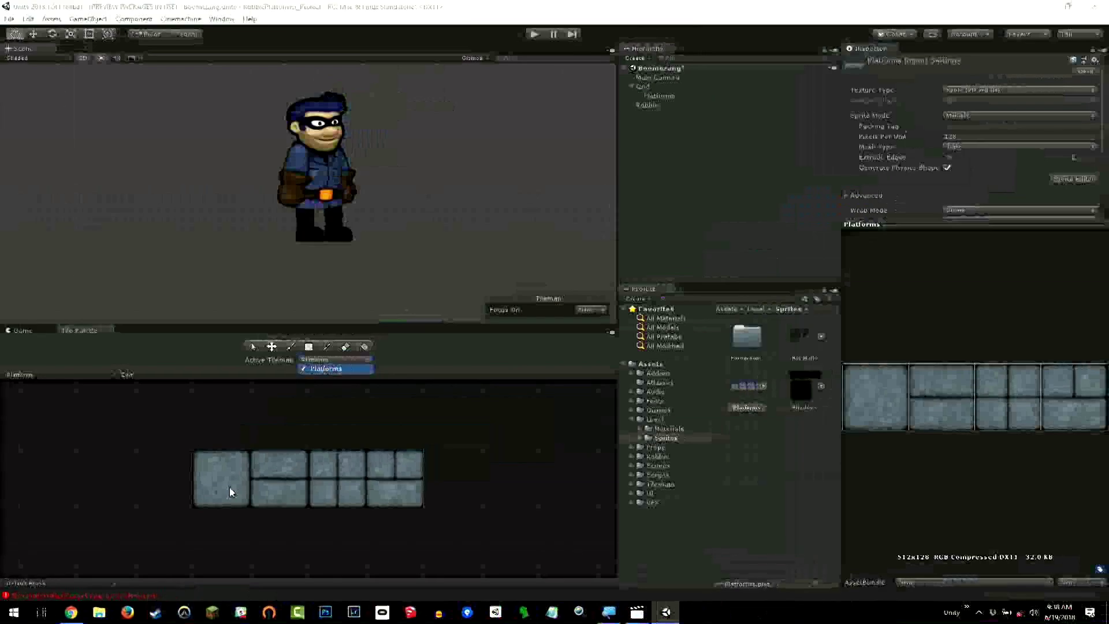
left_click(227, 490)
left_click(228, 486)
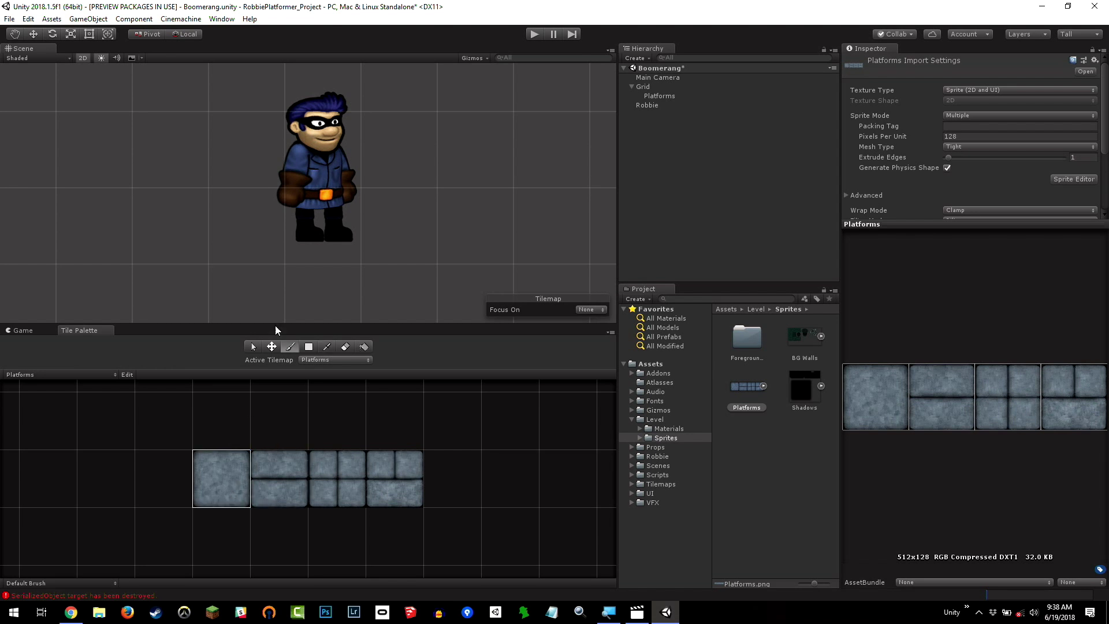
- Paint a stone floor row under Robbie, more tiles around it, and a rising right column
scroll(225, 210, "down", 1)
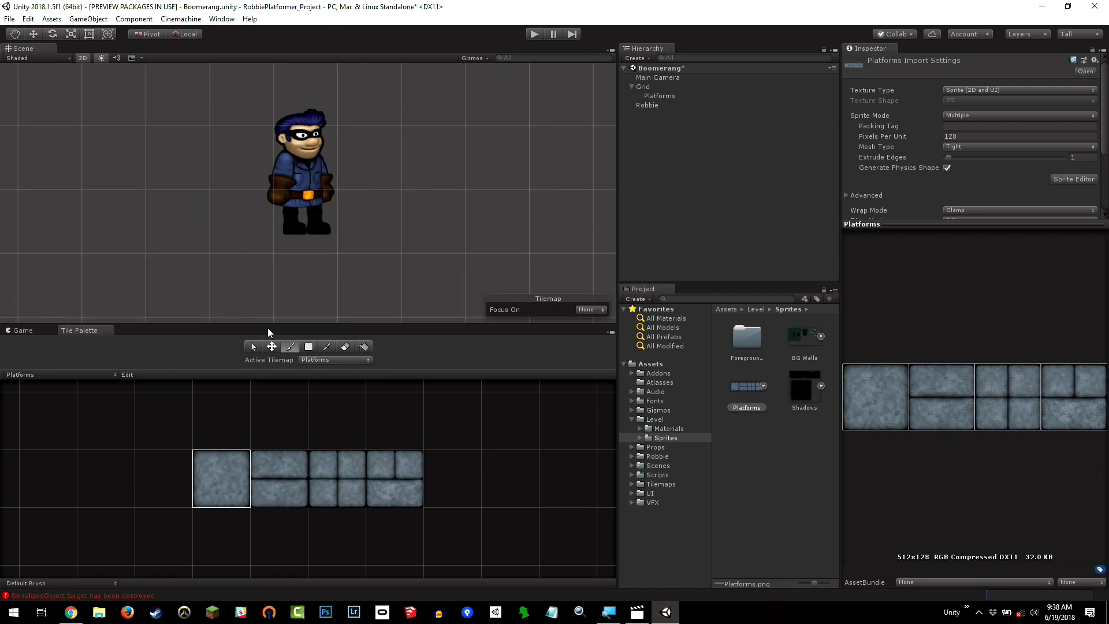
left_click_drag(173, 282, 425, 291)
scroll(440, 286, "down", 3)
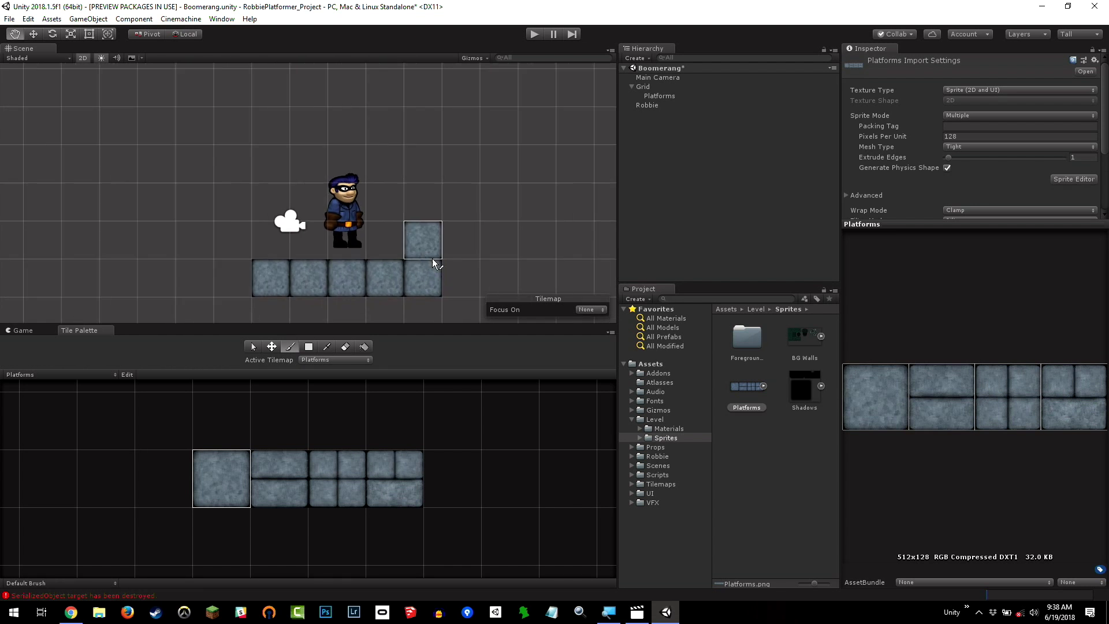
middle_click_drag(377, 240, 354, 224)
mouse_move(391, 217)
left_mouse_down()
mouse_move(459, 194)
mouse_move(494, 205)
mouse_move(393, 261)
mouse_move(113, 275)
mouse_move(133, 199)
mouse_move(141, 244)
mouse_move(117, 145)
mouse_move(64, 168)
mouse_move(67, 216)
left_mouse_up()
mouse_move(460, 234)
left_mouse_down()
mouse_move(451, 263)
mouse_move(477, 264)
mouse_move(528, 240)
mouse_move(525, 98)
mouse_move(581, 126)
mouse_move(588, 154)
mouse_move(581, 88)
mouse_move(578, 223)
mouse_move(544, 277)
left_mouse_up()
- Paint a new stone column on the left and fill the last floor gap
key("Left")
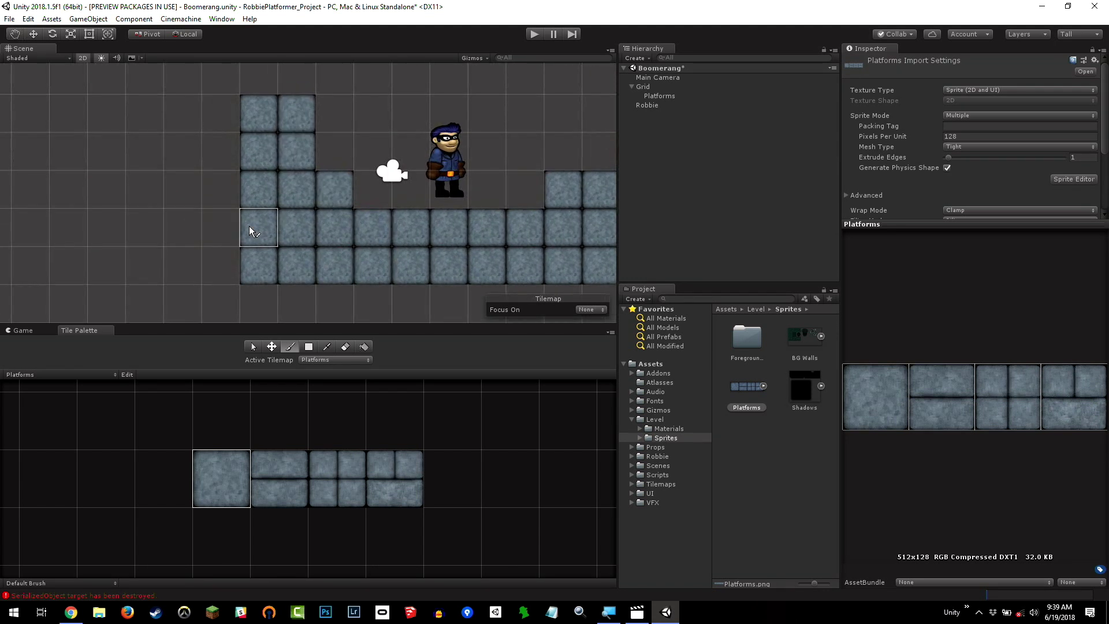
mouse_move(221, 266)
left_mouse_down()
mouse_move(210, 78)
mouse_move(160, 89)
mouse_move(164, 246)
mouse_move(187, 274)
mouse_move(179, 83)
mouse_move(145, 266)
left_mouse_up()
middle_click_drag(412, 229, 266, 227)
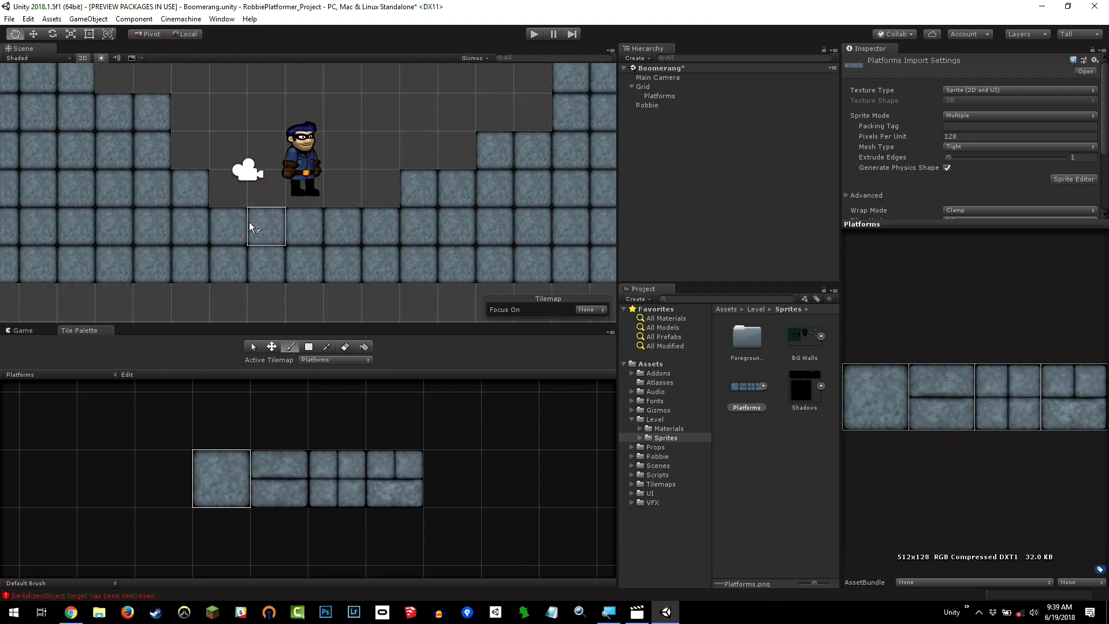
- Paint split two-slab tiles across two floor rows and a row of four-block tiles
left_click(302, 487)
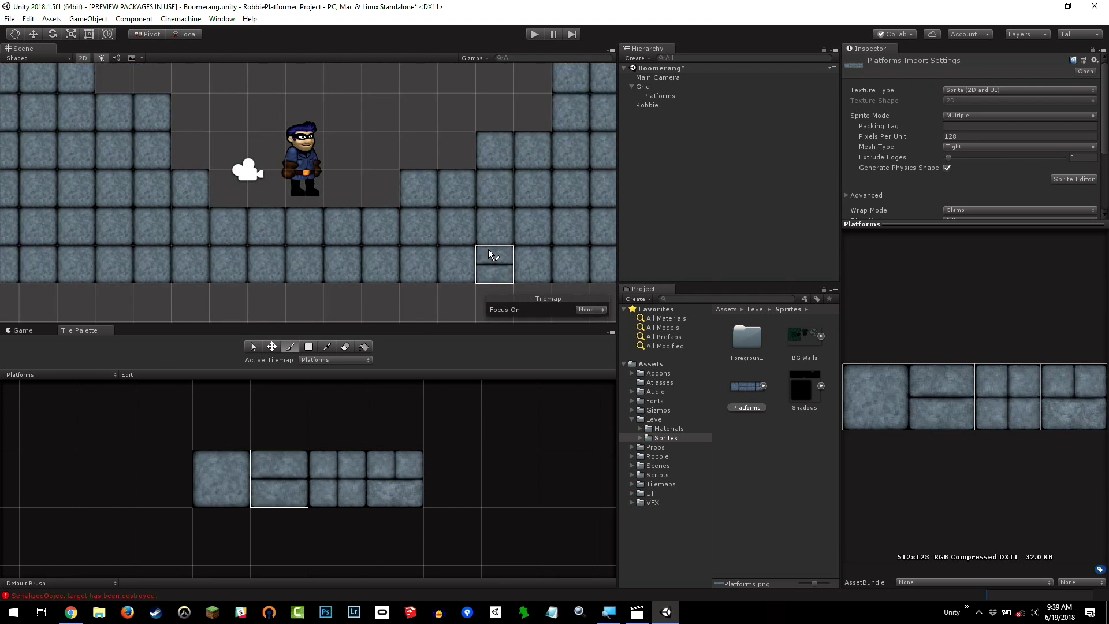
left_click_drag(571, 226, 454, 265)
mouse_move(454, 264)
middle_mouse_down()
mouse_move(218, 247)
mouse_move(139, 290)
middle_mouse_up()
left_click(354, 498)
left_click_drag(453, 206, 514, 218)
- Paint the rightmost brick tile variant into the level's lower-left floor
left_click(408, 467)
middle_click_drag(373, 178, 491, 172)
mouse_move(87, 239)
left_mouse_down()
mouse_move(74, 187)
mouse_move(92, 218)
left_mouse_up()
middle_click_drag(124, 210, 316, 258)
mouse_move(199, 215)
left_mouse_down()
mouse_move(183, 231)
mouse_move(217, 272)
mouse_move(167, 284)
left_mouse_up()
mouse_move(533, 218)
middle_mouse_down()
mouse_move(245, 250)
mouse_move(275, 185)
middle_mouse_up()
scroll(246, 249, "down", 1)
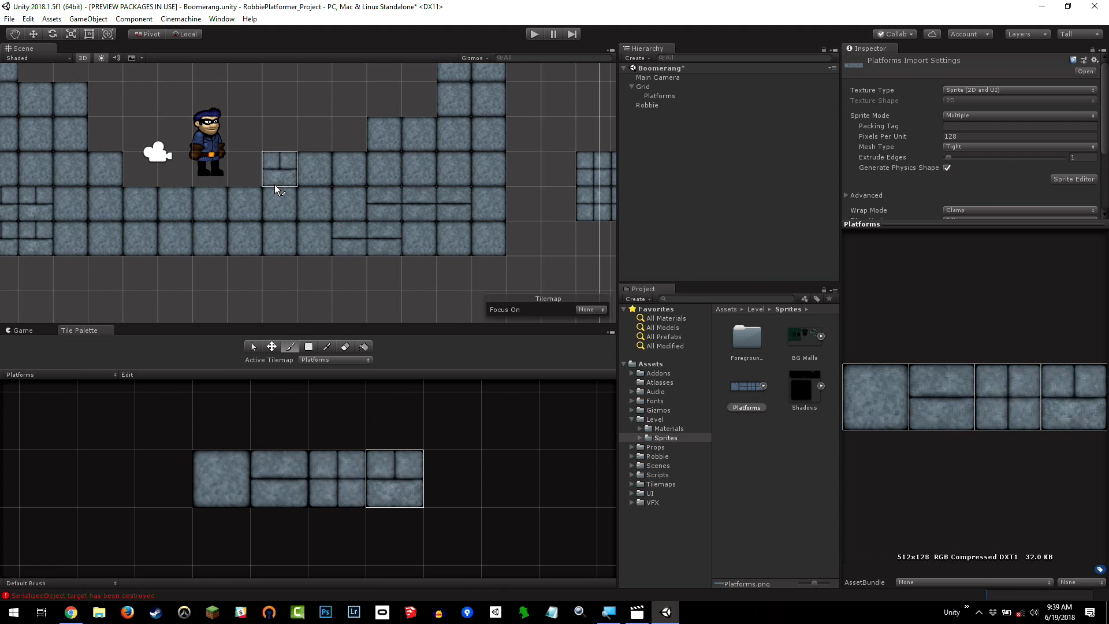
- Place a four-block tile at the row's end and a two-slab tile just left of it
left_click(335, 482)
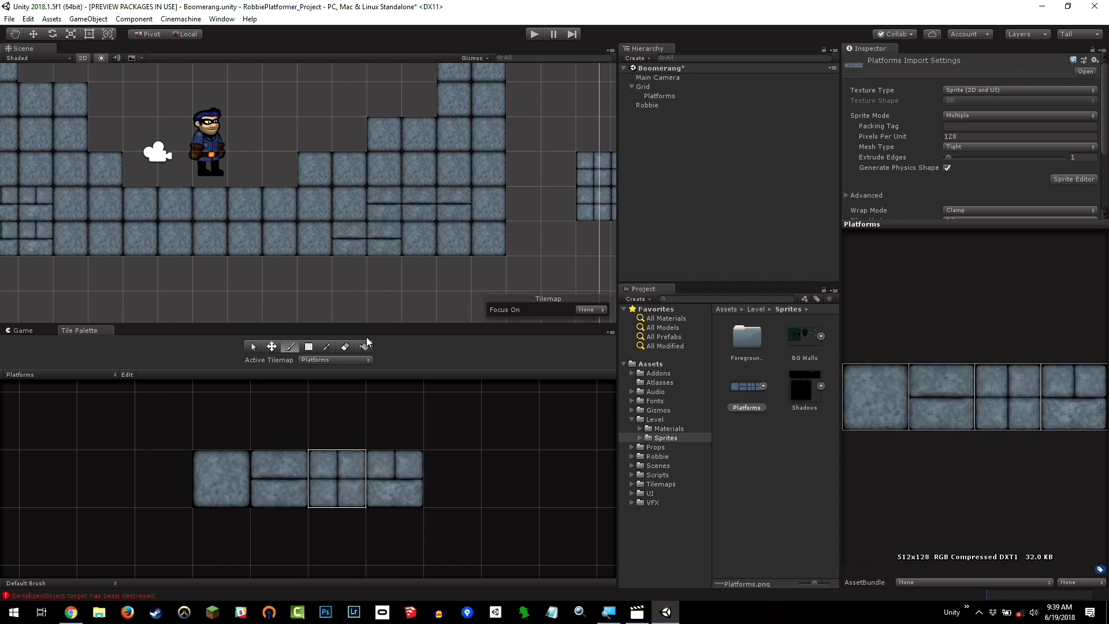
left_click(471, 248)
left_click(272, 483)
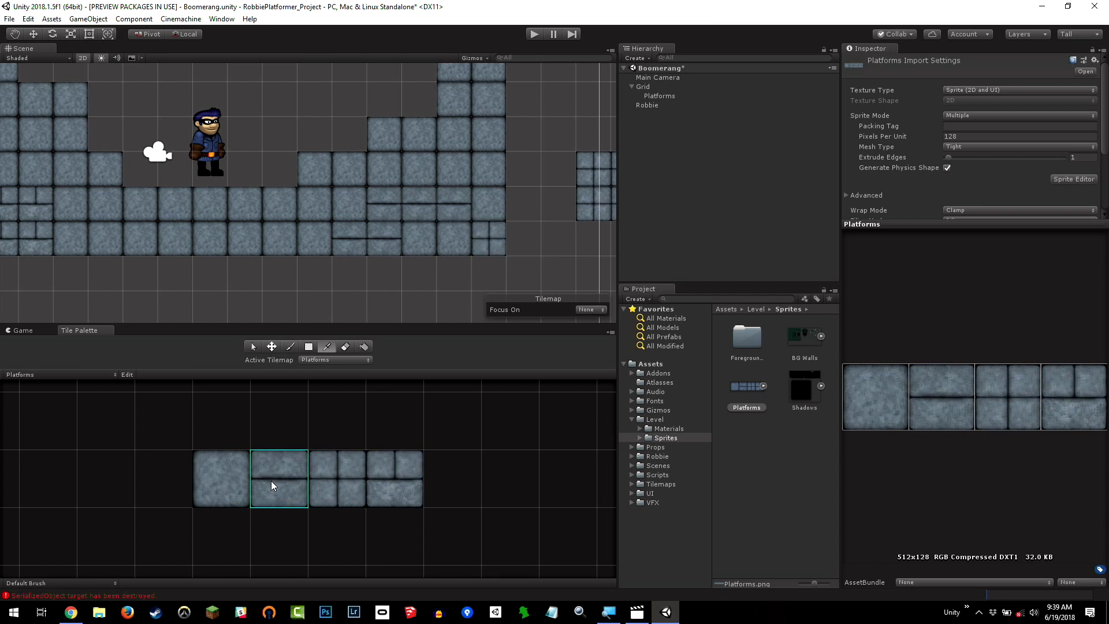
left_click(451, 243)
left_click(373, 484)
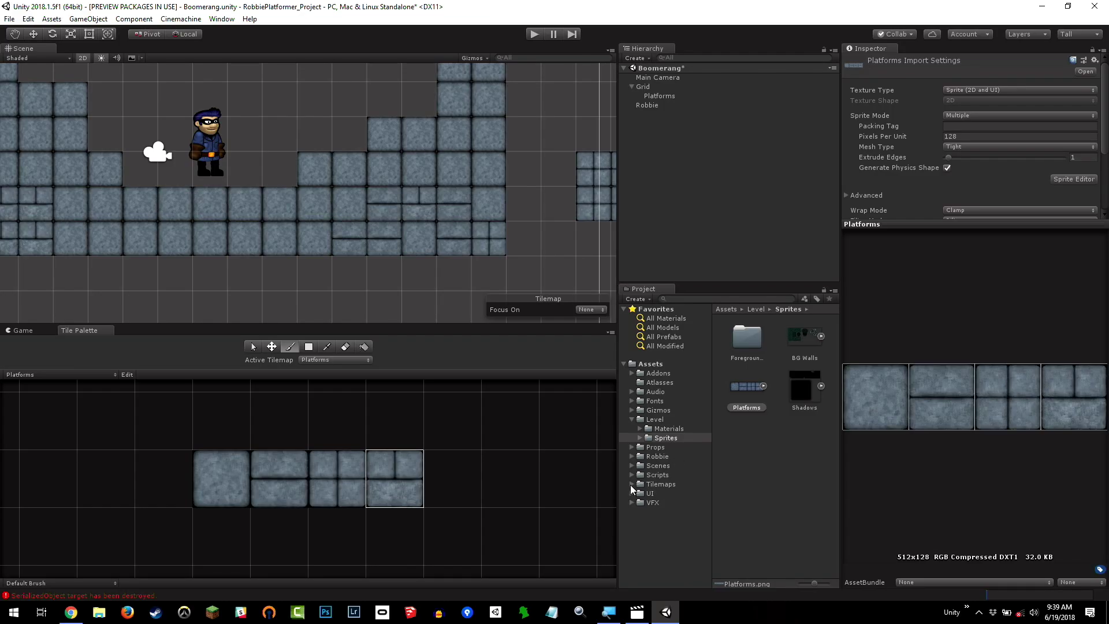
- Open Tilemaps/Tiles, inspect the existing BG Rule Tile, then bring up the folder's Create menu
left_click(632, 485)
left_click(662, 512)
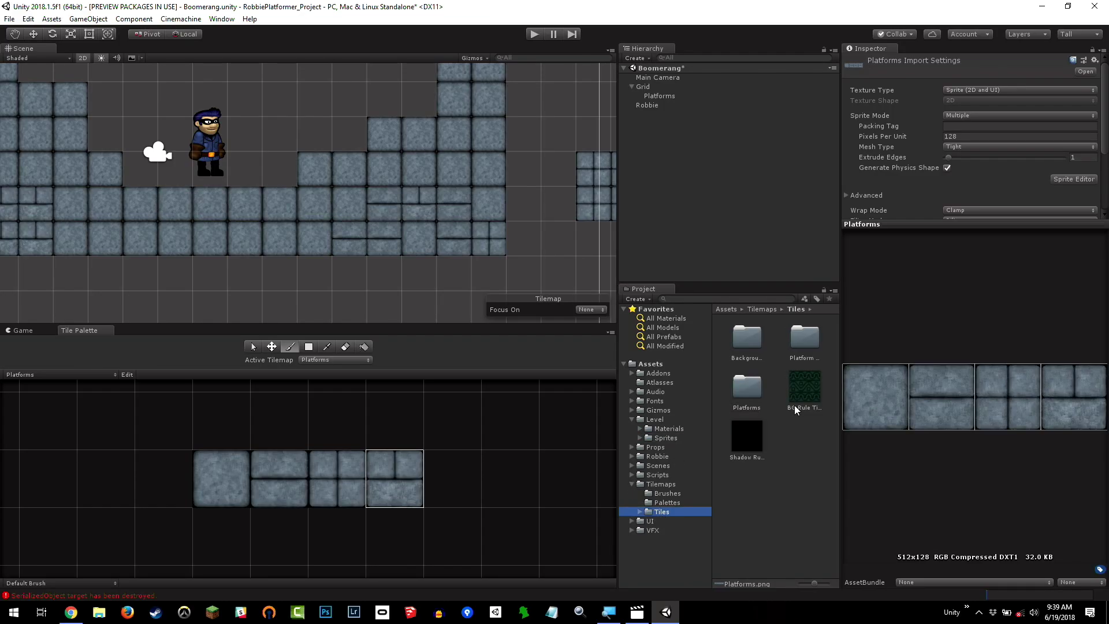
left_click(812, 392)
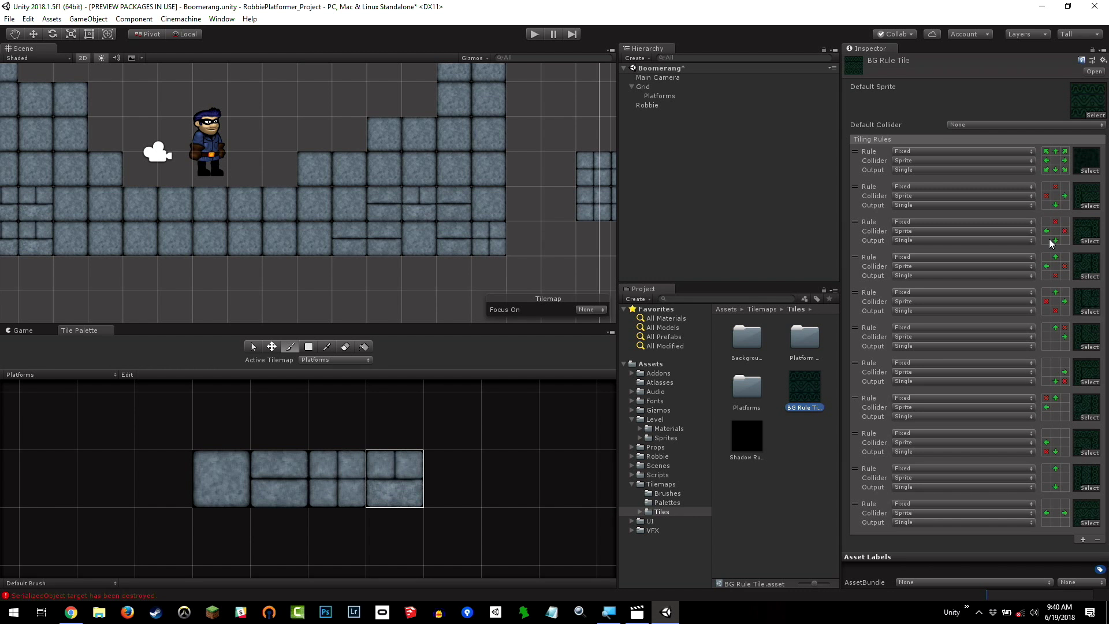
left_click(810, 502)
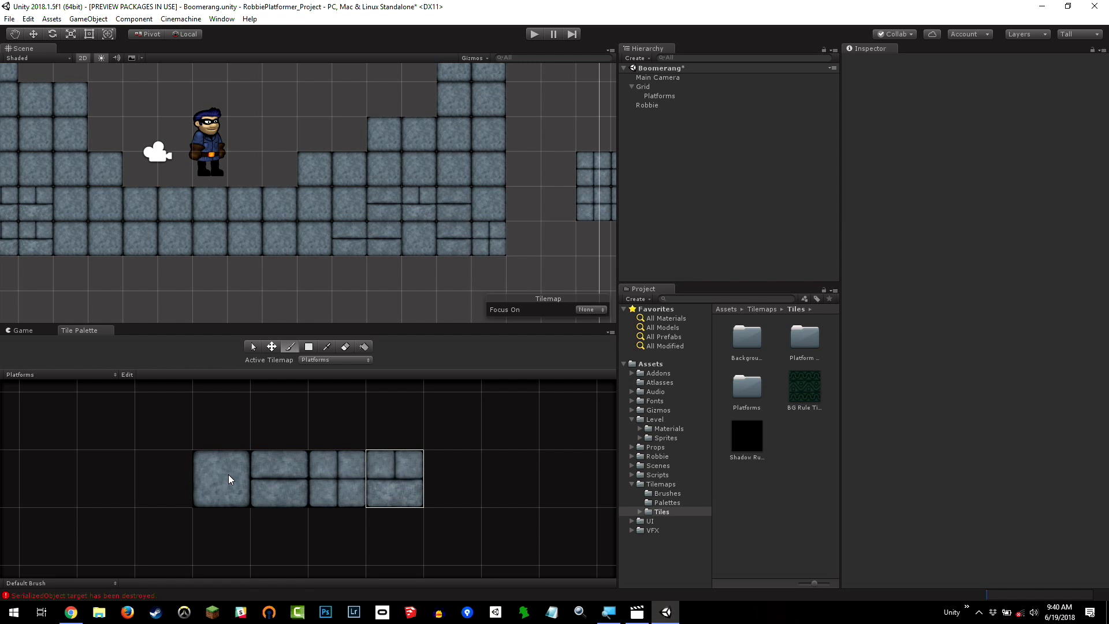
right_click(791, 451)
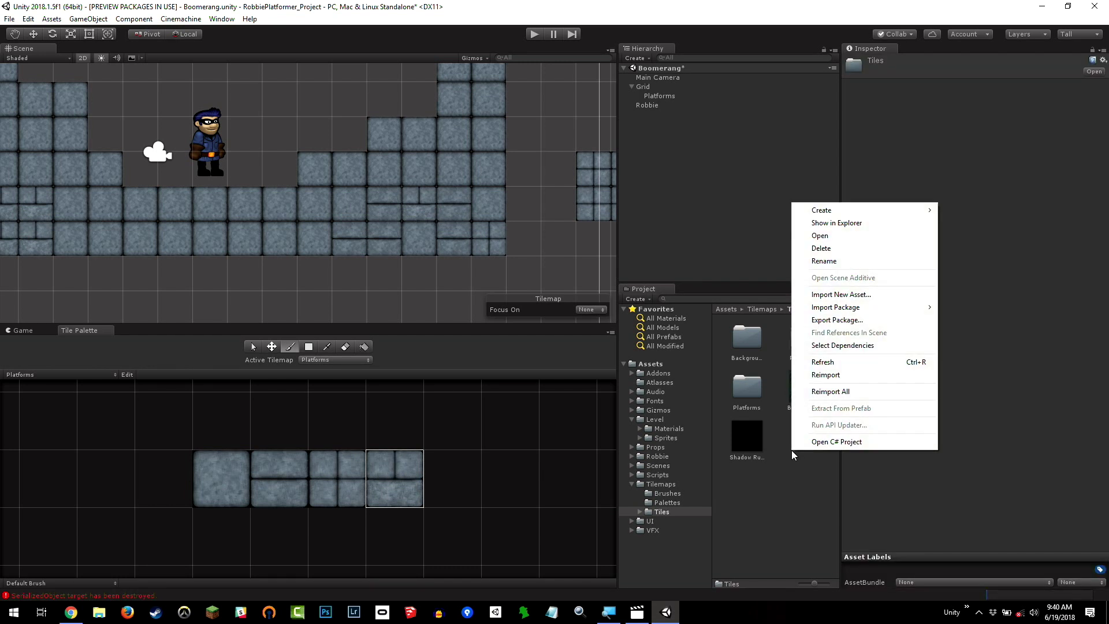
mouse_move(824, 210)
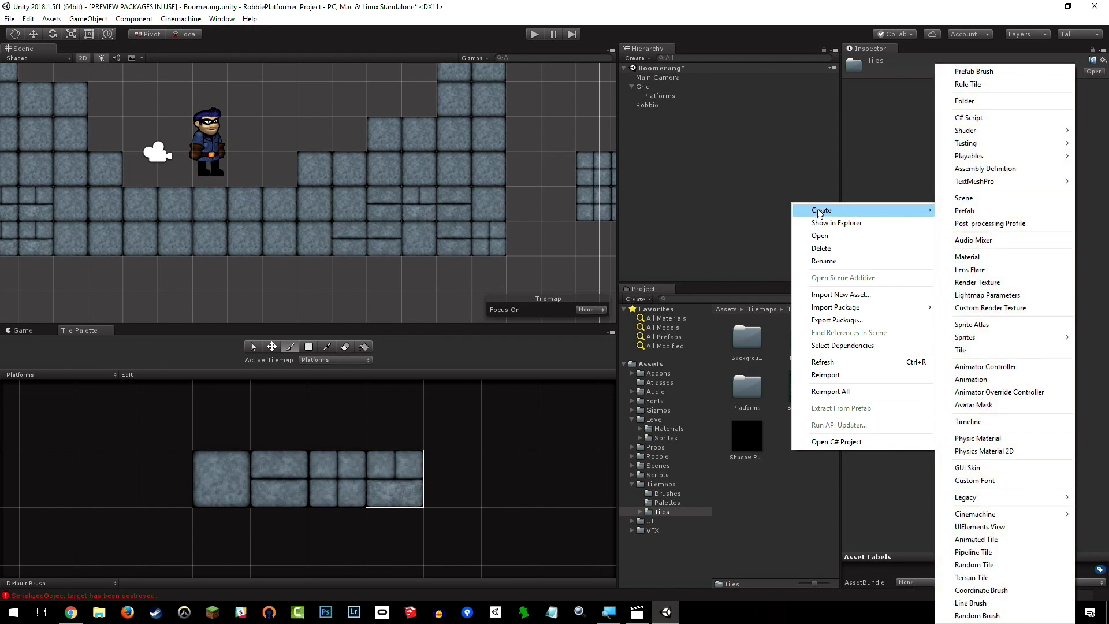
- Create a Rule Tile and name it RandomPlatformTile
left_click(999, 84)
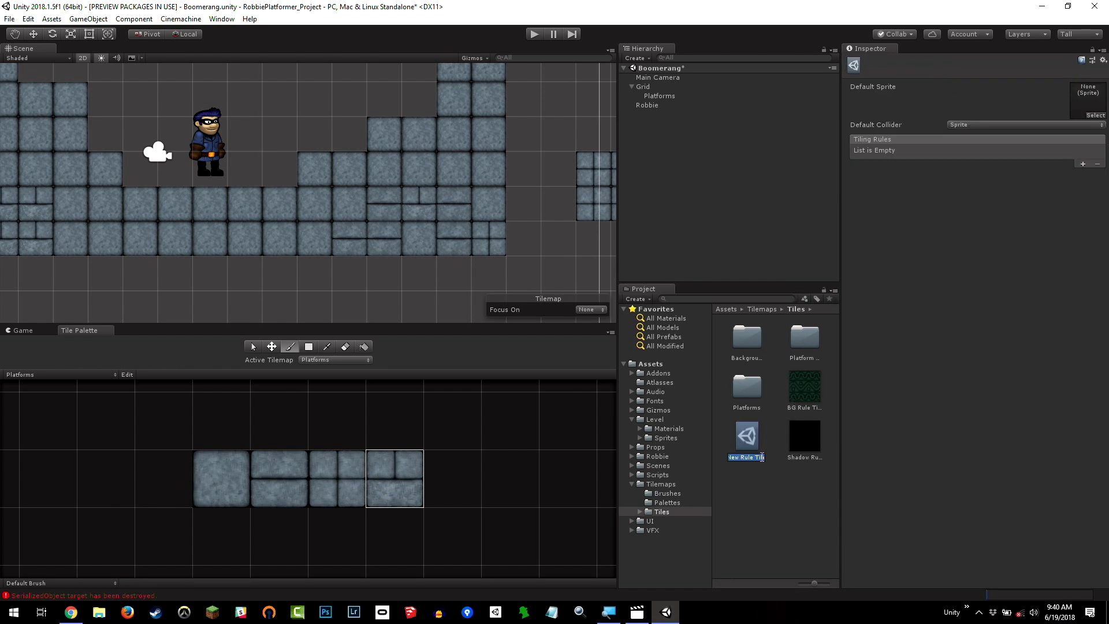
type("RandomPlatformTile")
key("Return")
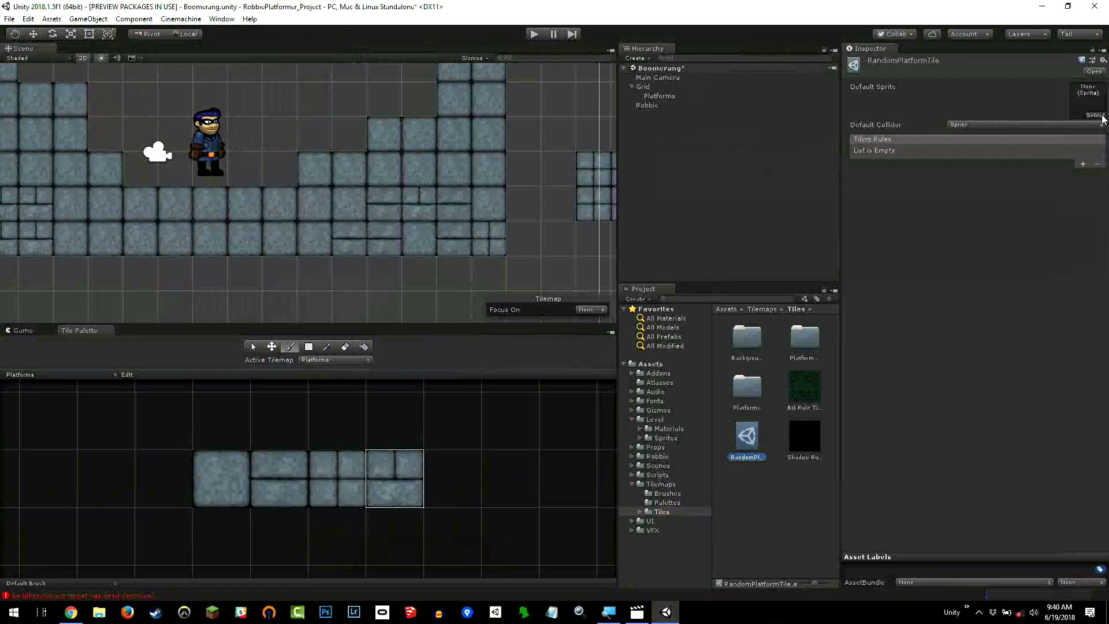
- Set the tile's Default Sprite to Platforms_0
left_click(1096, 115)
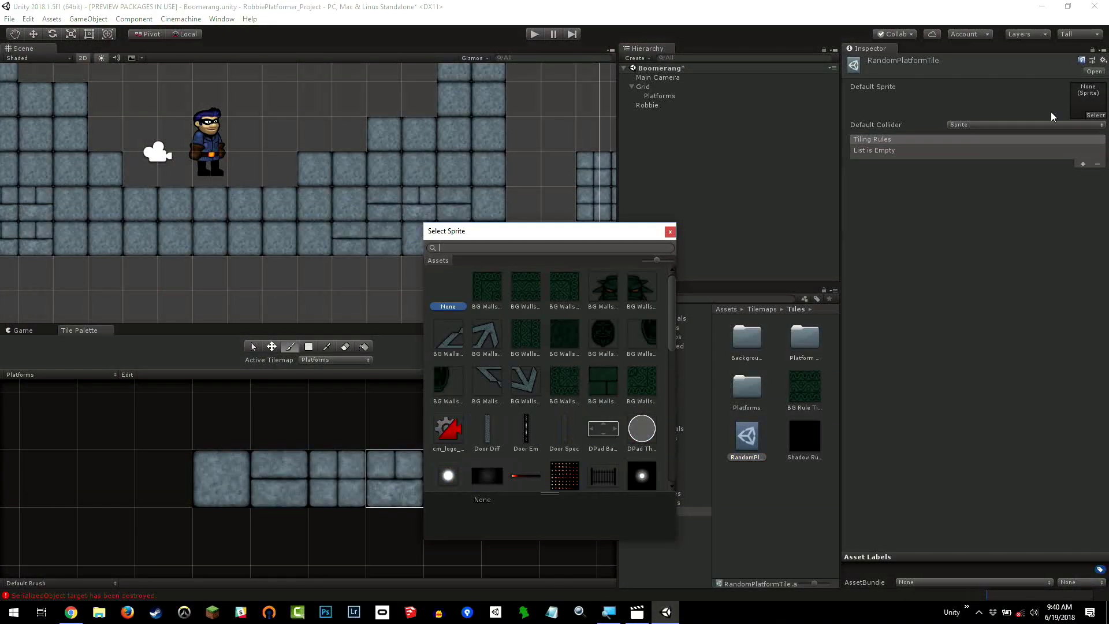
scroll(601, 360, "down", 10)
left_click(601, 381)
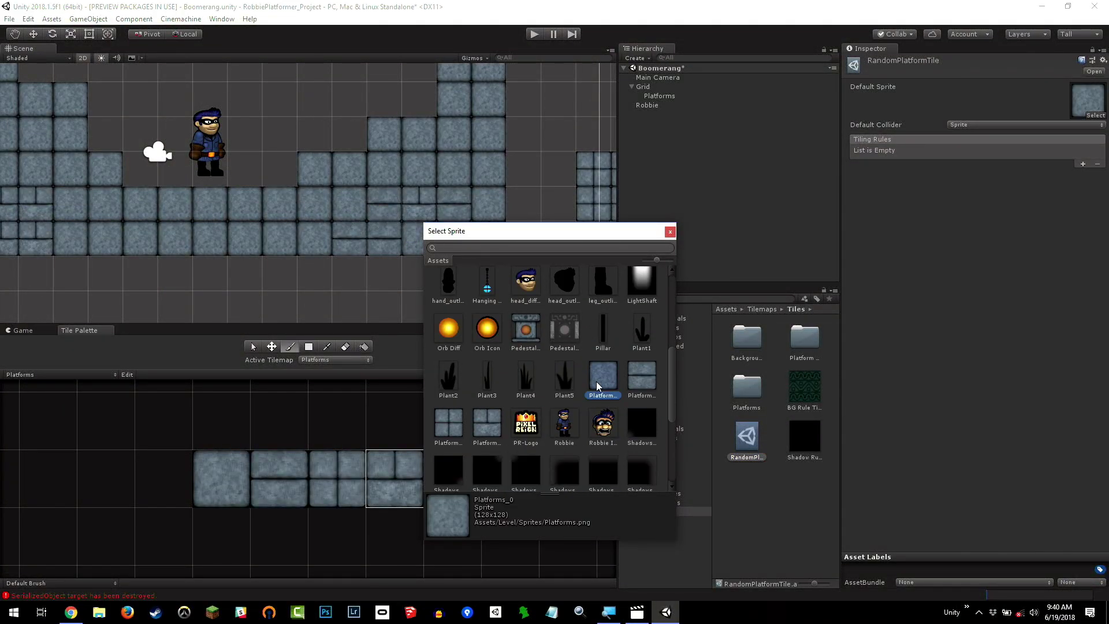
double_click(596, 381)
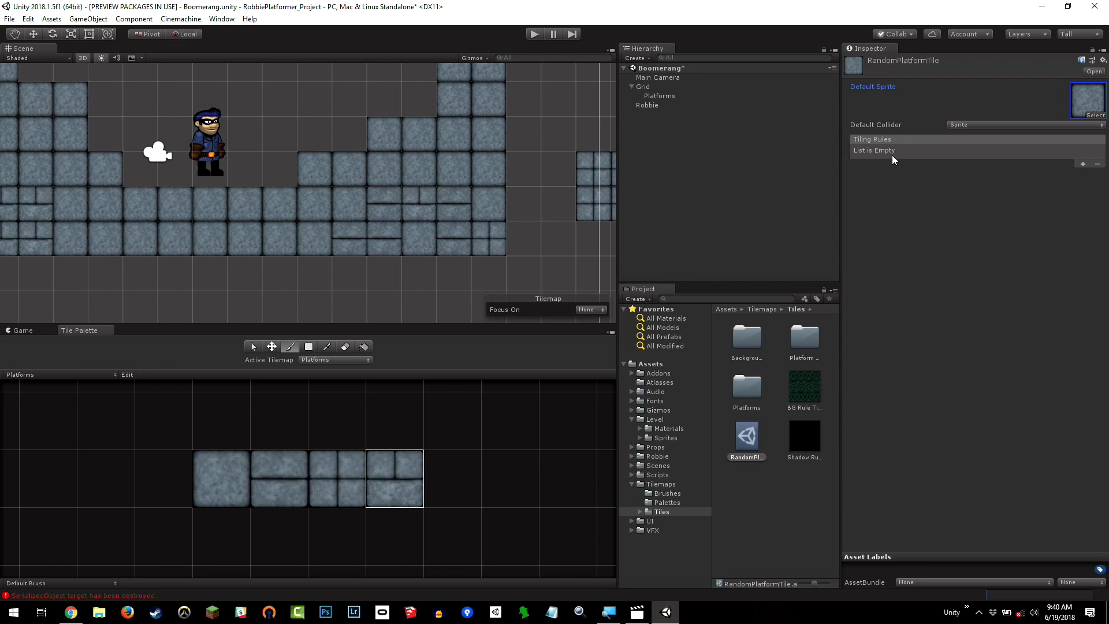
- Add a tiling rule to RandomPlatformTile with Output set to Random and Size 4
left_click(1083, 164)
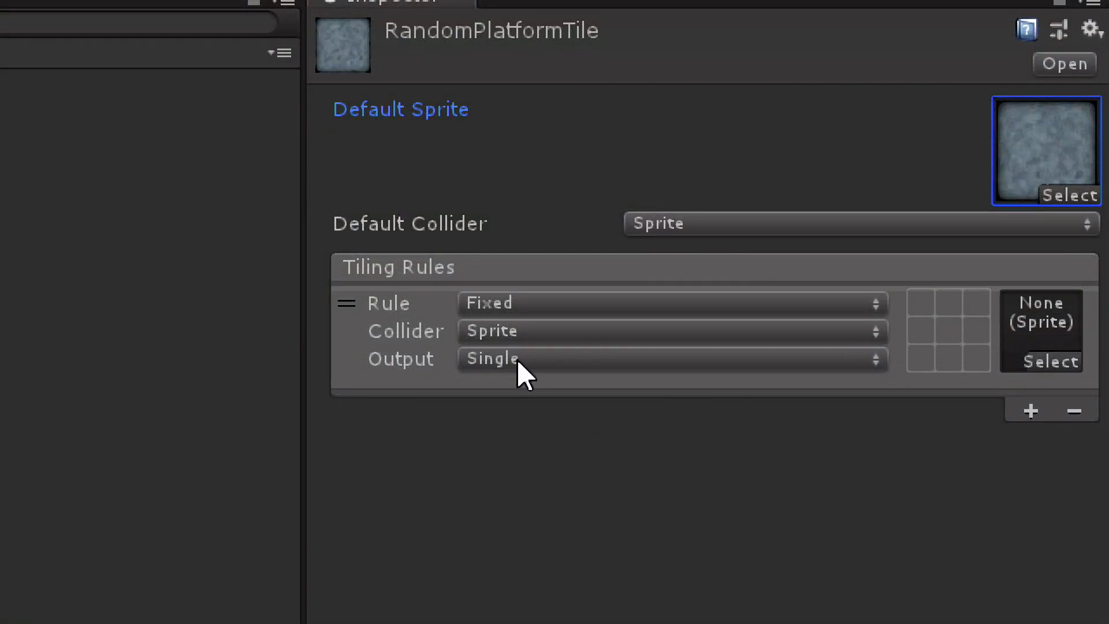
left_click(517, 358)
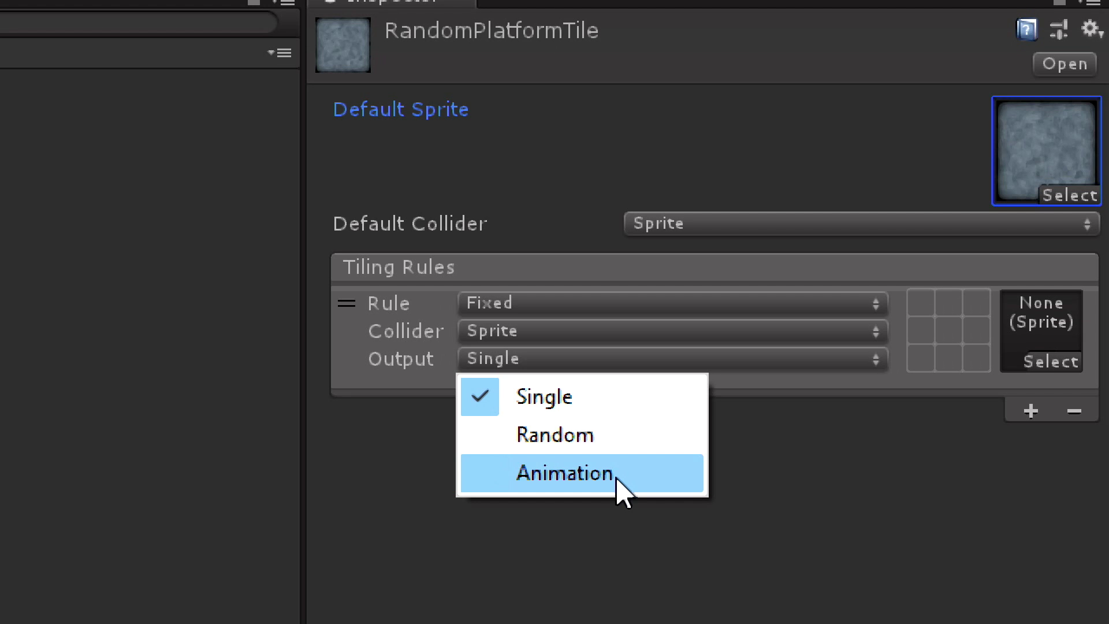
left_click(663, 438)
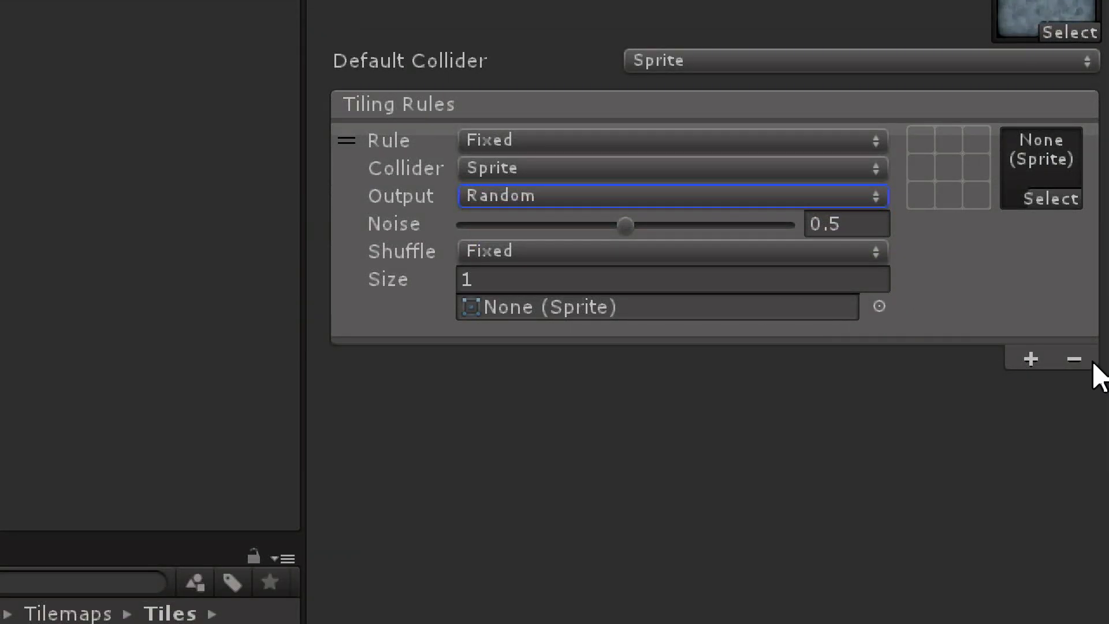
left_click(513, 280)
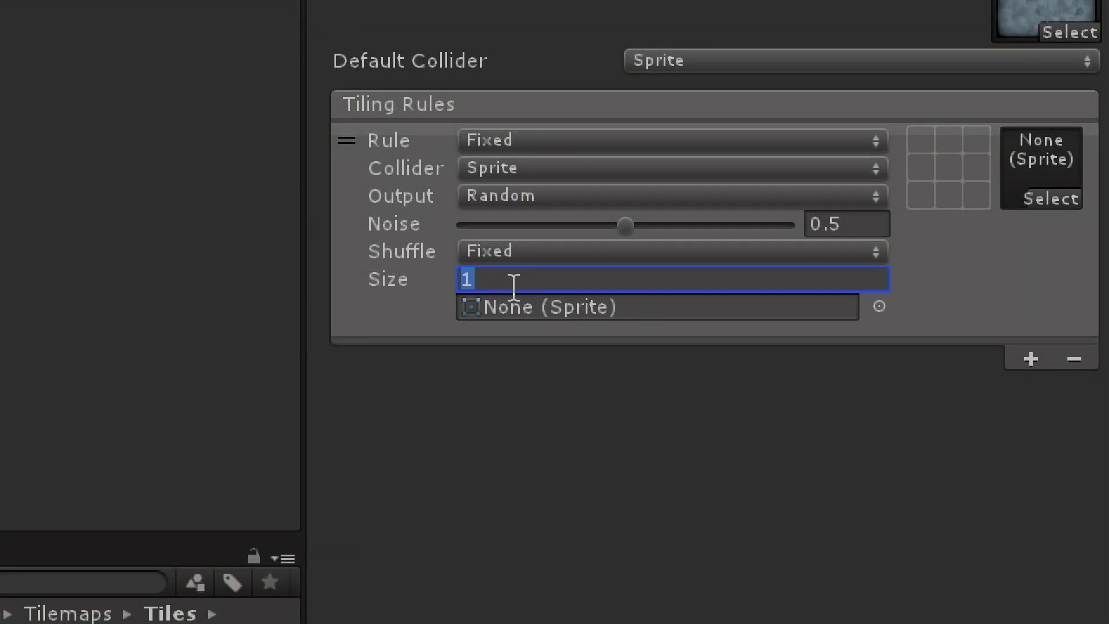
type("4")
key("Return")
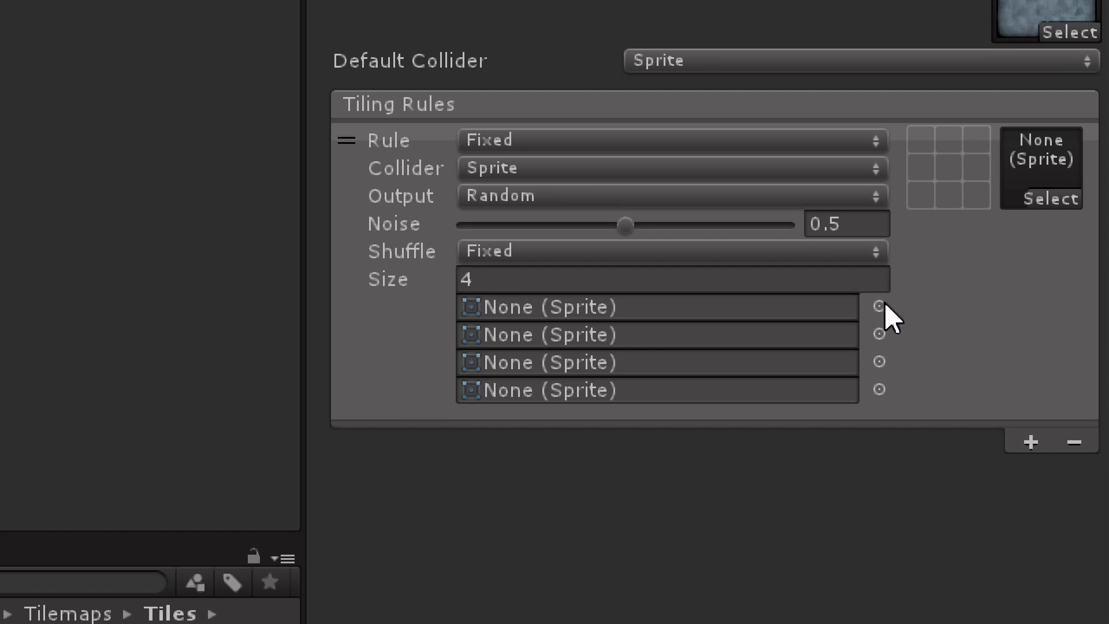
- Fill the rule's four sprite slots with Platforms_0, Platforms_1, Platforms_2 and Platforms_3
left_click(884, 304)
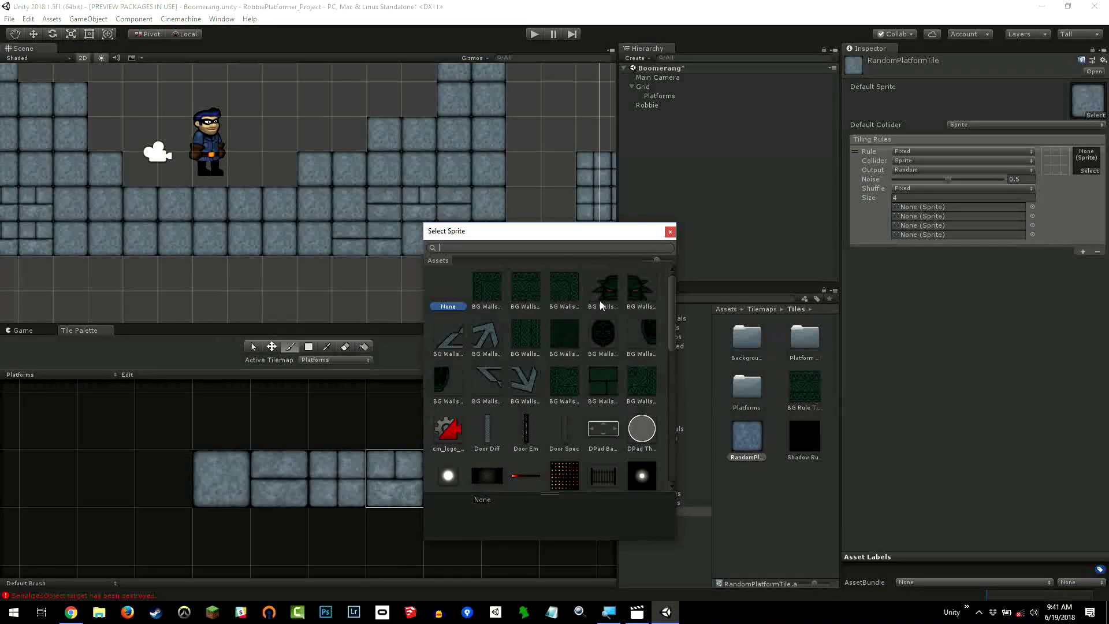
scroll(601, 305, "down", 5)
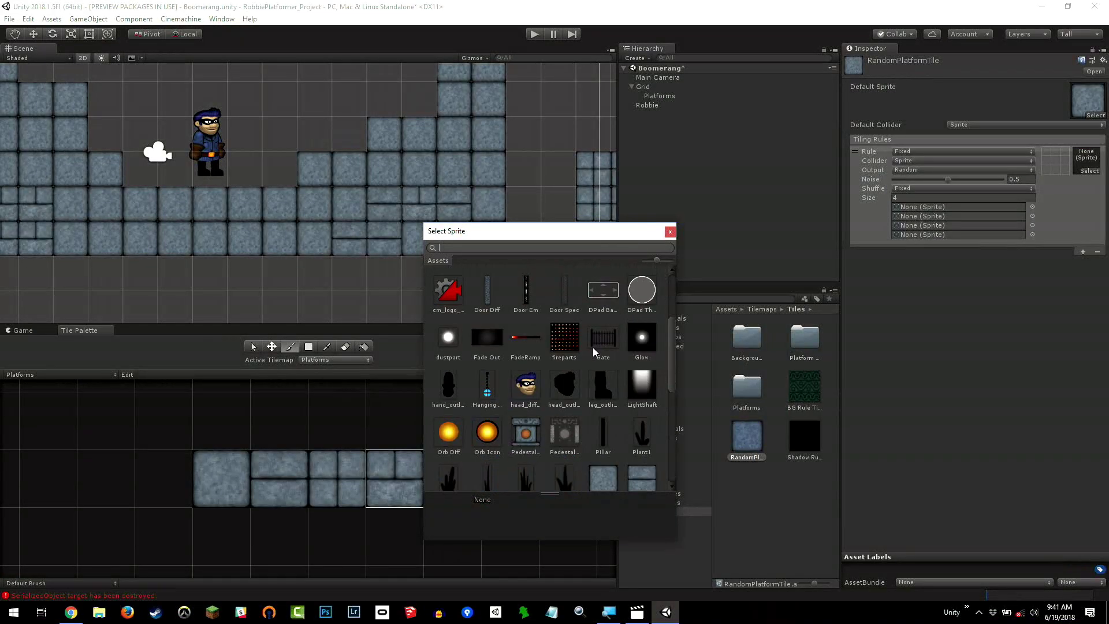
double_click(602, 453)
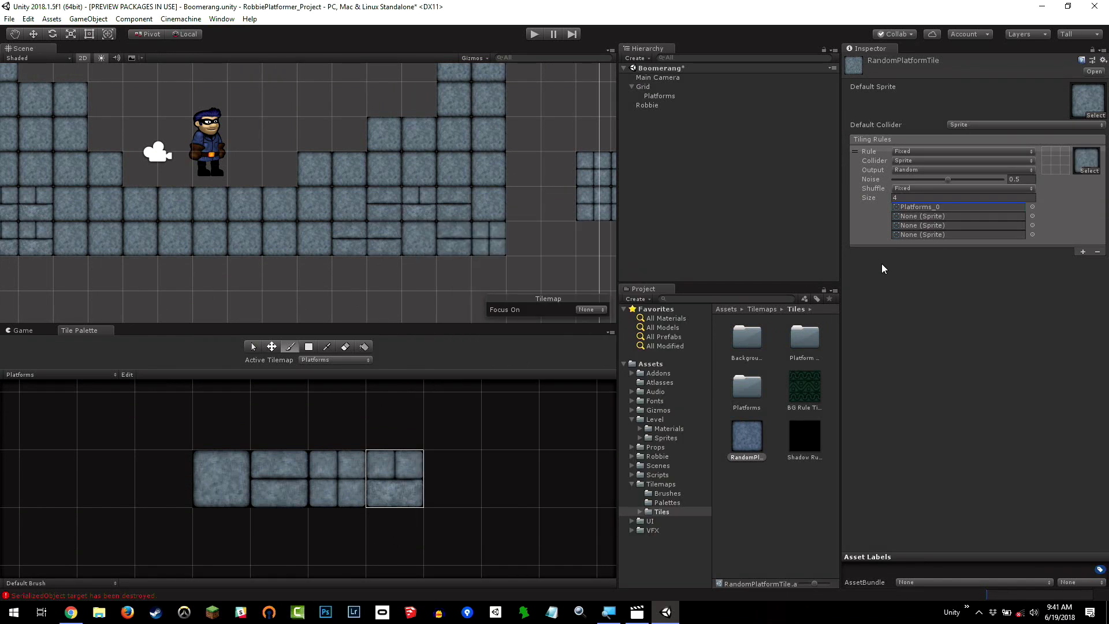
left_click(1032, 216)
scroll(604, 410, "down", 3)
double_click(638, 384)
left_click(1033, 225)
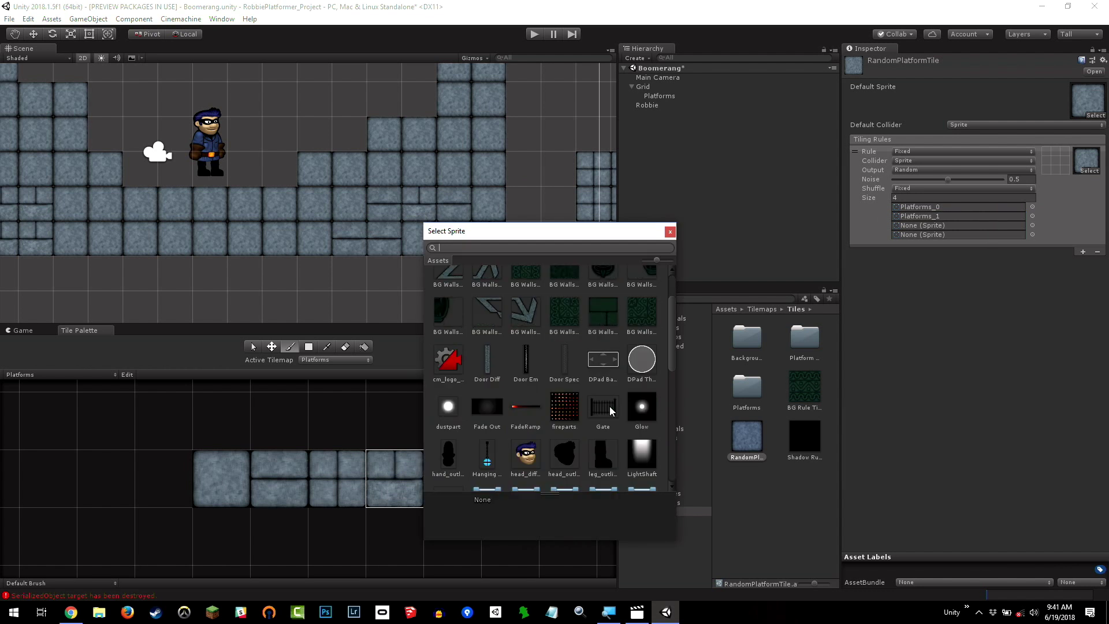
scroll(520, 405, "down", 8)
double_click(453, 361)
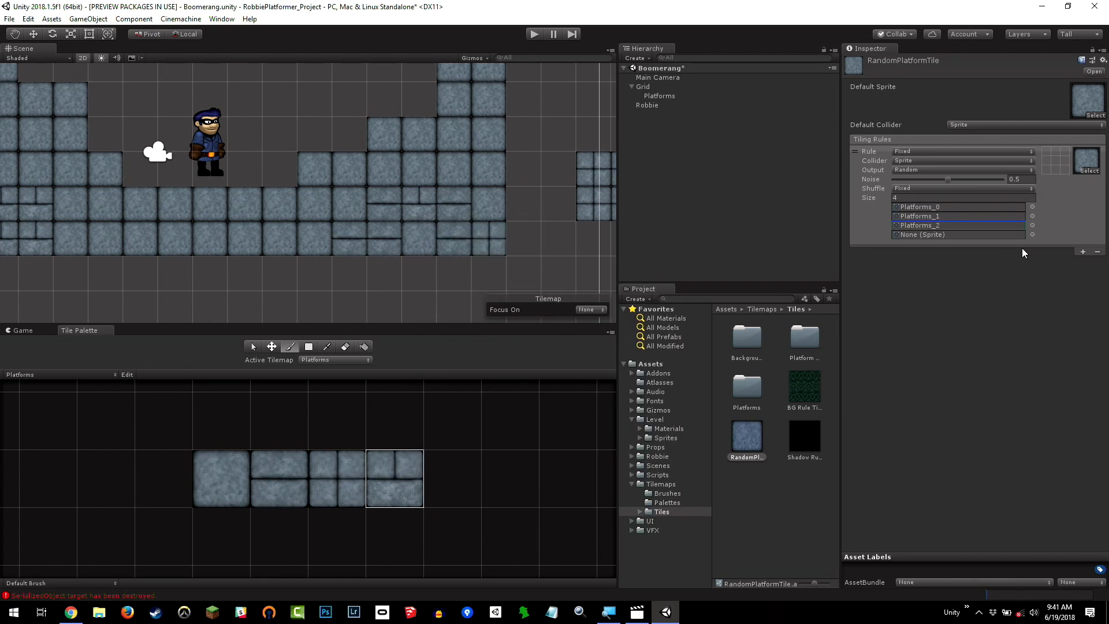
left_click(1032, 234)
scroll(572, 364, "down", 8)
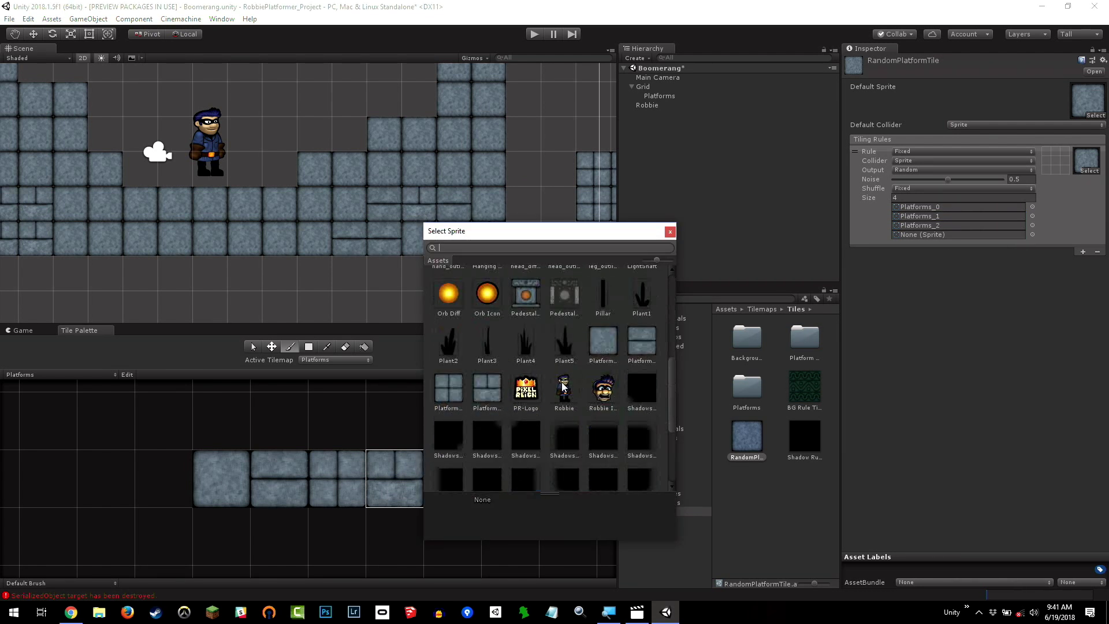
double_click(491, 397)
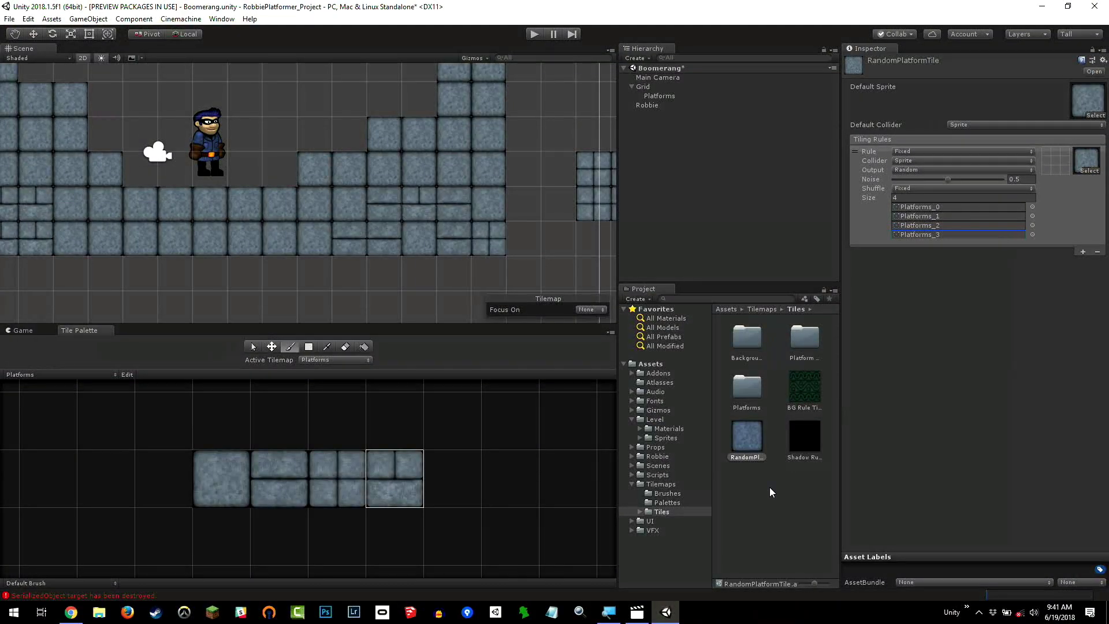
- Drag RandomPlatformTile into the Tile Palette and select it for painting
left_click(751, 459)
left_click_drag(750, 445, 511, 470)
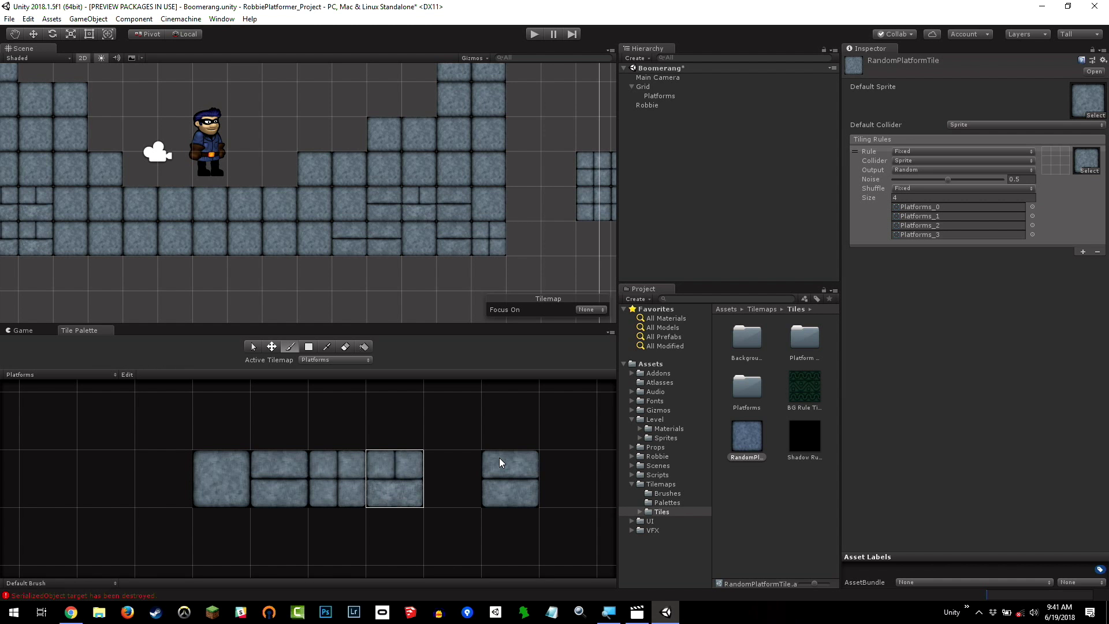
left_click(510, 486)
- Paint random stone platform tiles across the level near the tower, including two columns
middle_click_drag(483, 168, 202, 293)
left_click(347, 189)
mouse_move(396, 201)
left_mouse_down()
mouse_move(459, 143)
mouse_move(542, 202)
mouse_move(574, 198)
mouse_move(390, 235)
mouse_move(448, 236)
mouse_move(403, 265)
mouse_move(315, 226)
left_mouse_up()
middle_click_drag(326, 225, 566, 161)
middle_click_drag(69, 190, 548, 194)
mouse_move(335, 140)
left_mouse_down()
mouse_move(330, 230)
mouse_move(297, 266)
mouse_move(263, 214)
mouse_move(246, 136)
mouse_move(260, 241)
mouse_move(297, 153)
mouse_move(273, 202)
mouse_move(271, 301)
mouse_move(216, 269)
mouse_move(276, 226)
mouse_move(336, 247)
mouse_move(341, 267)
mouse_move(301, 290)
mouse_move(442, 310)
left_mouse_up()
left_click(223, 496)
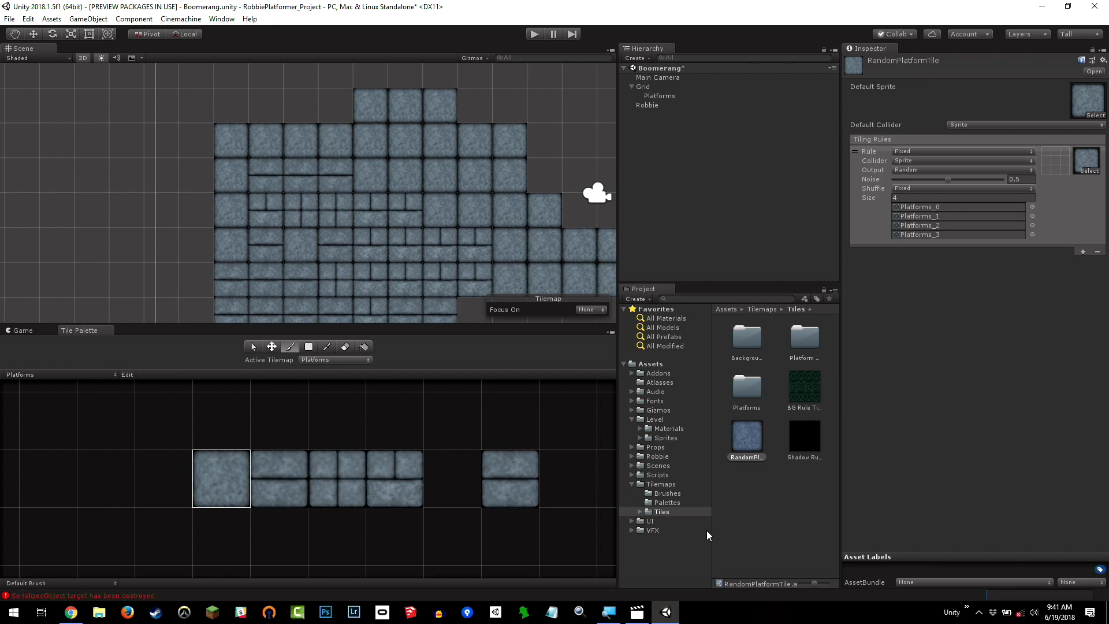
middle_click_drag(562, 179, 91, 200)
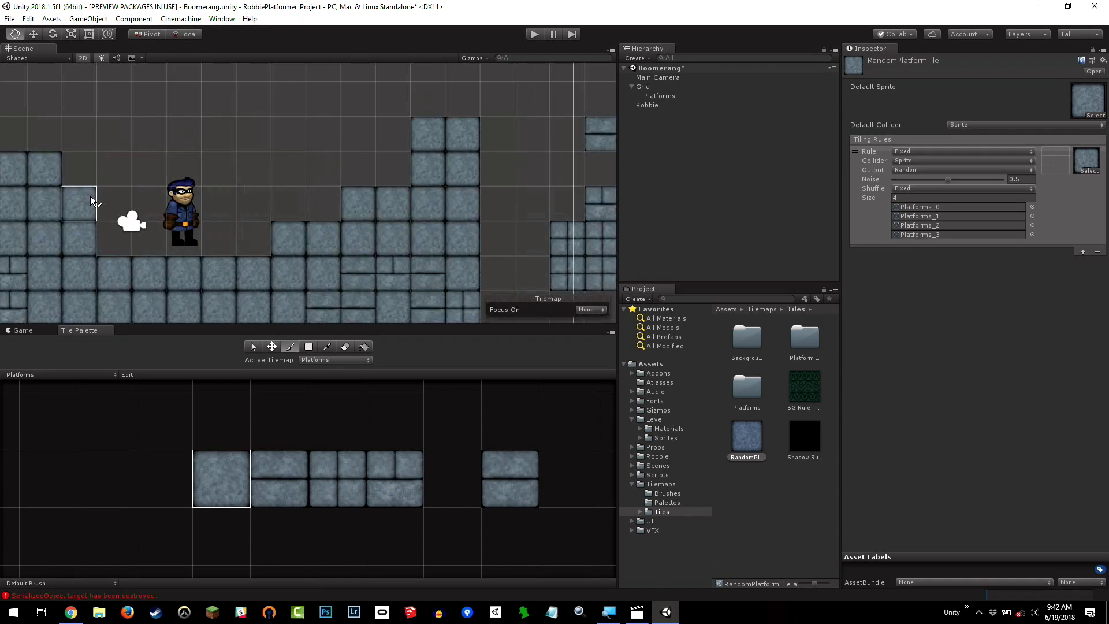
scroll(91, 200, "down", 5)
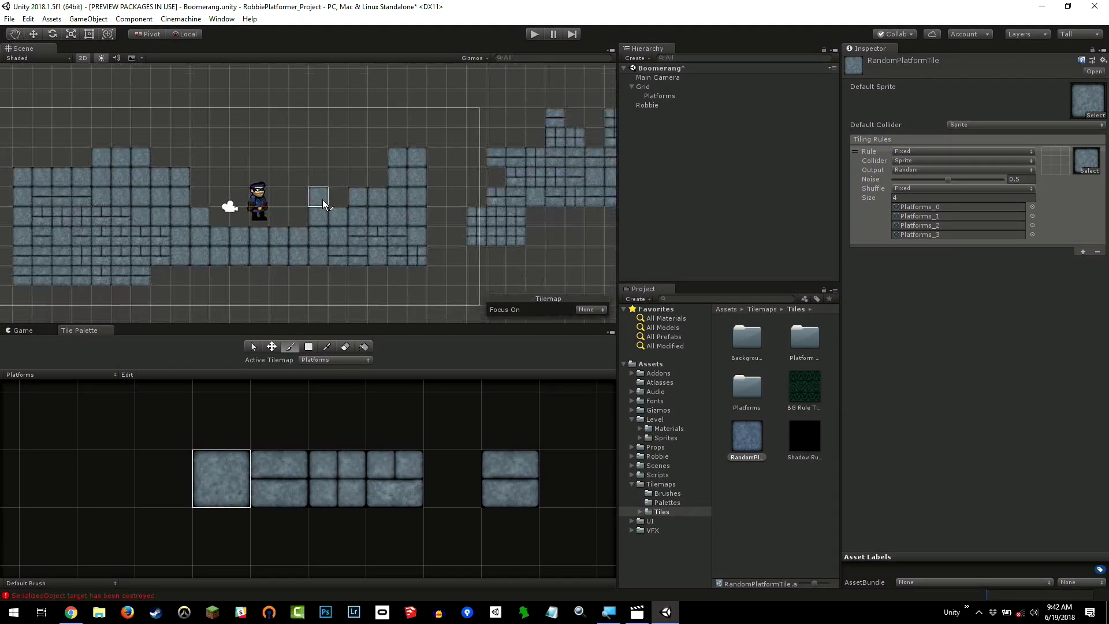
scroll(323, 204, "down", 3)
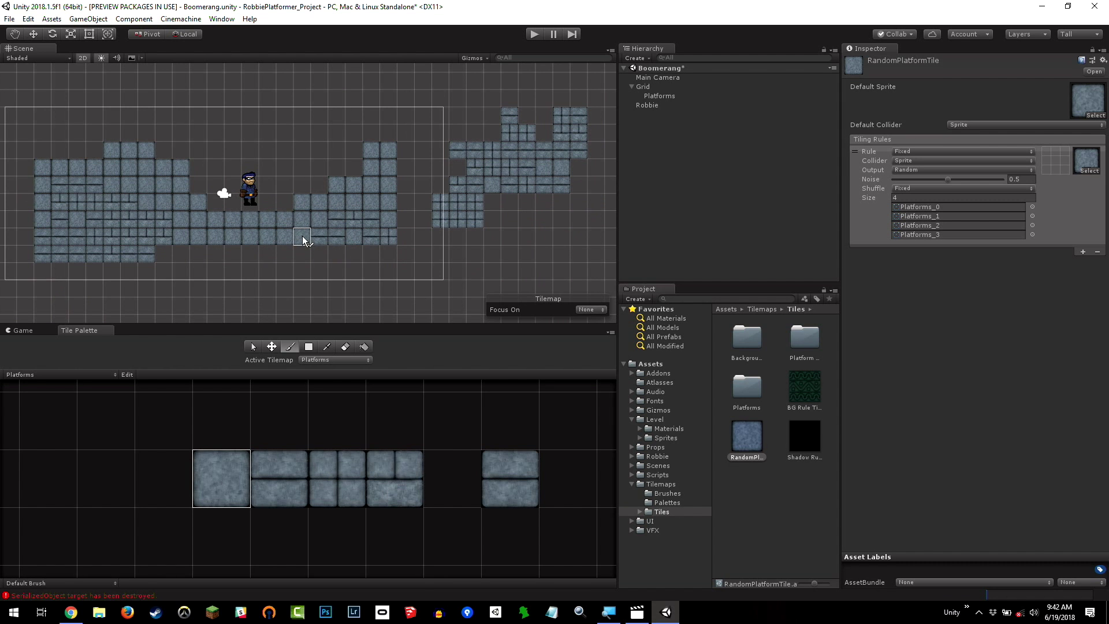
scroll(300, 241, "up", 3)
scroll(296, 242, "up", 2)
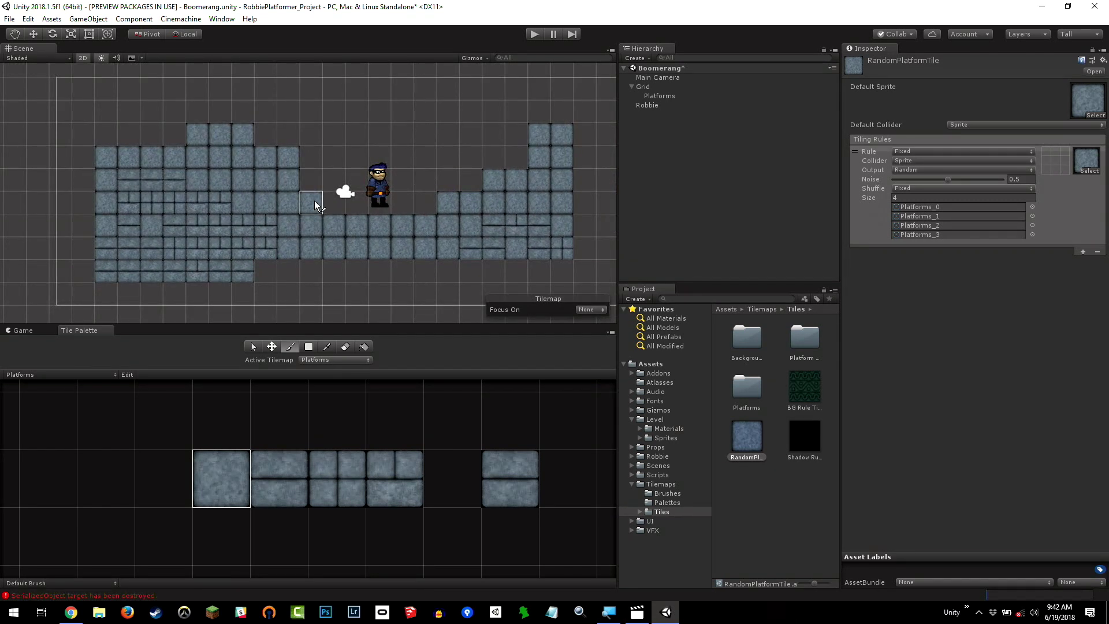
scroll(335, 231, "up", 3)
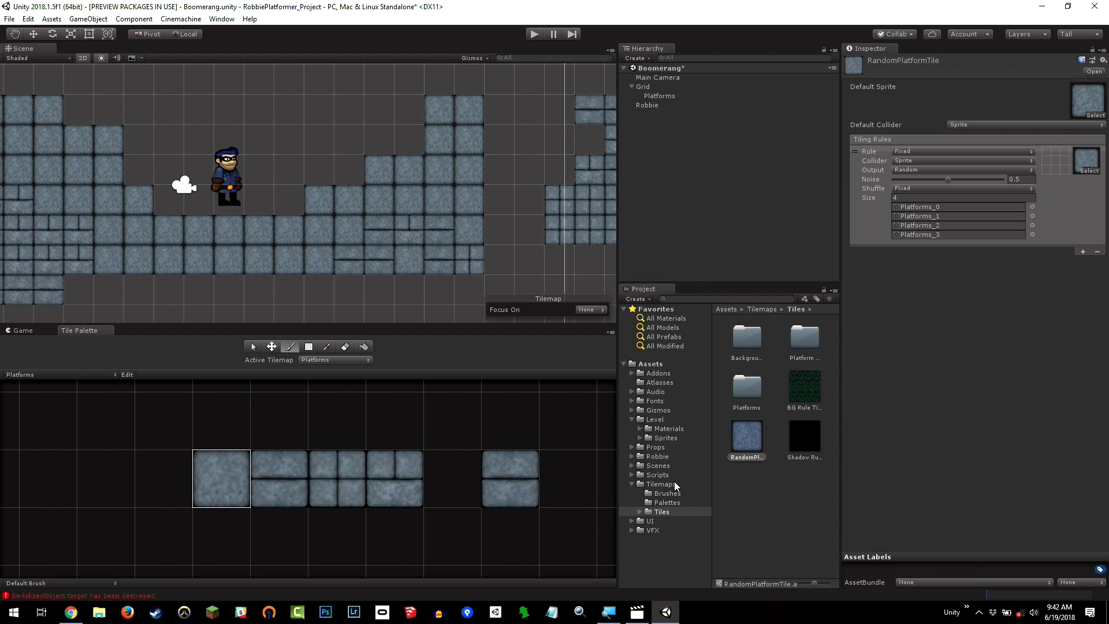
left_click(667, 457)
left_click(748, 438)
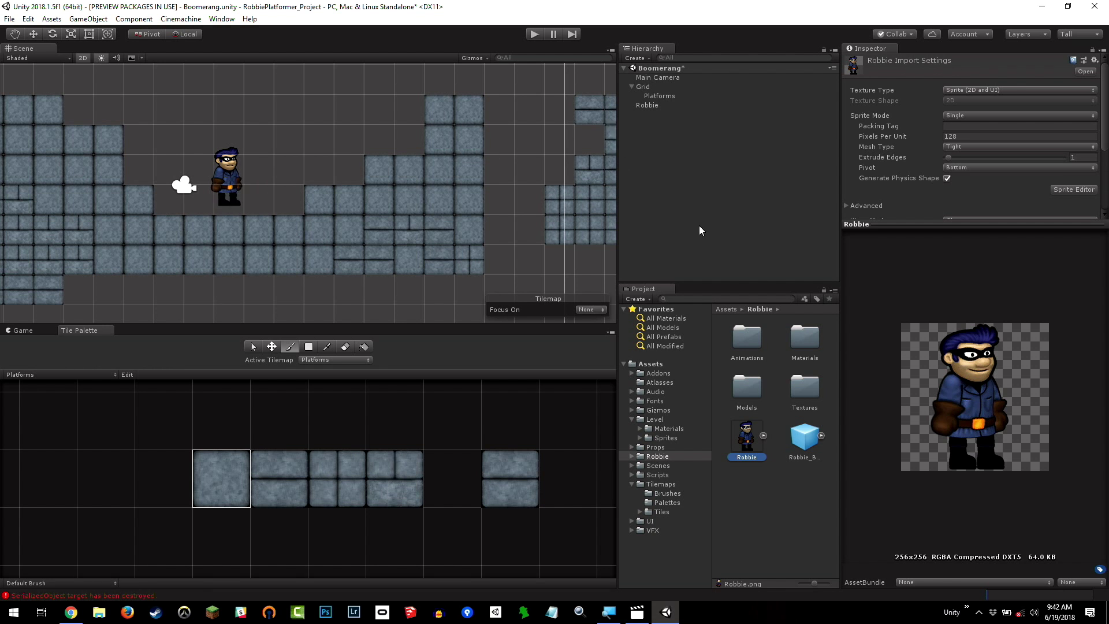
left_click(656, 420)
double_click(807, 336)
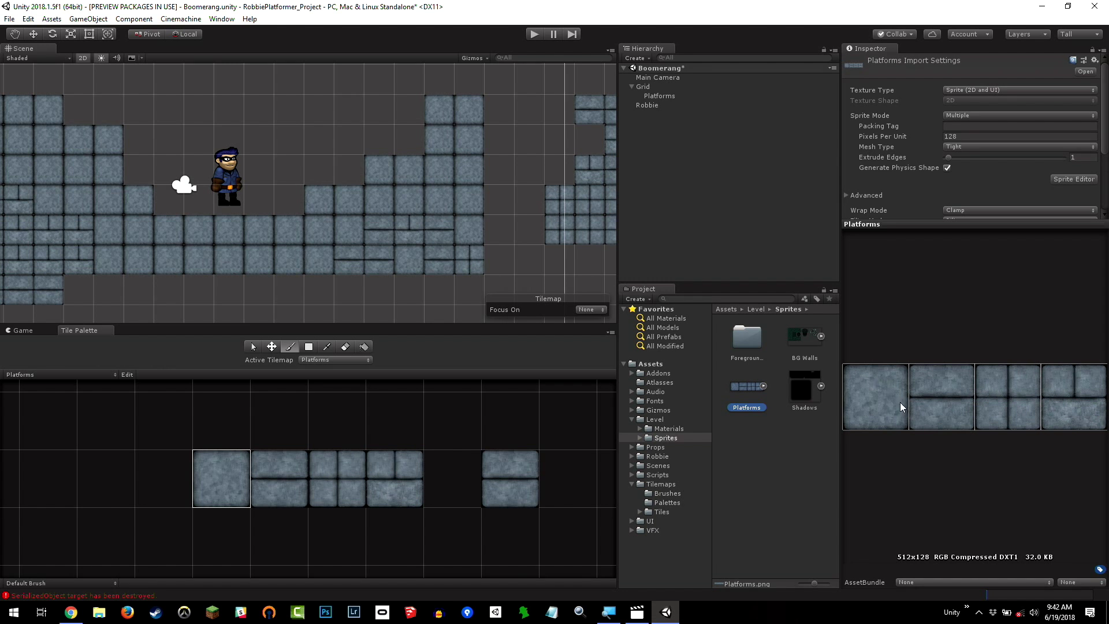
left_click(763, 386)
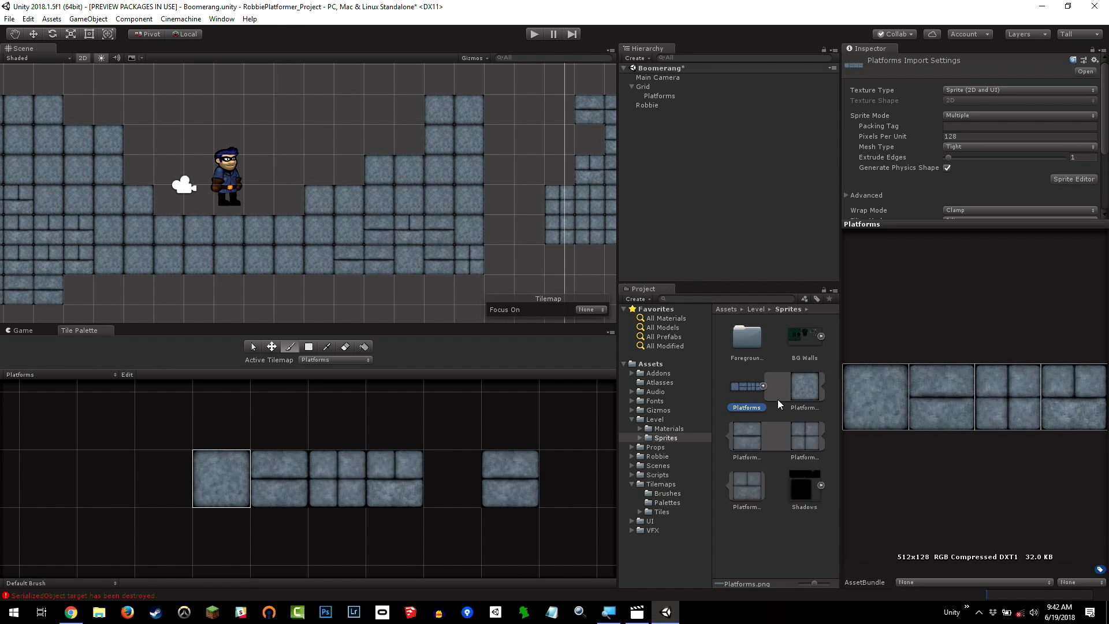
left_click(763, 386)
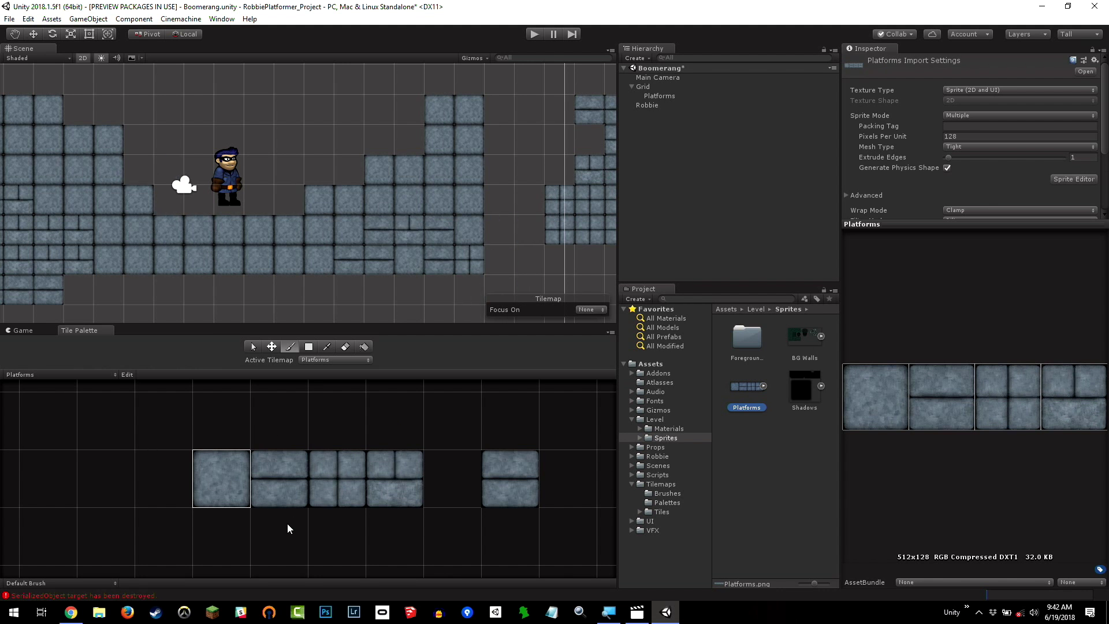
left_click(289, 481)
left_click(789, 471)
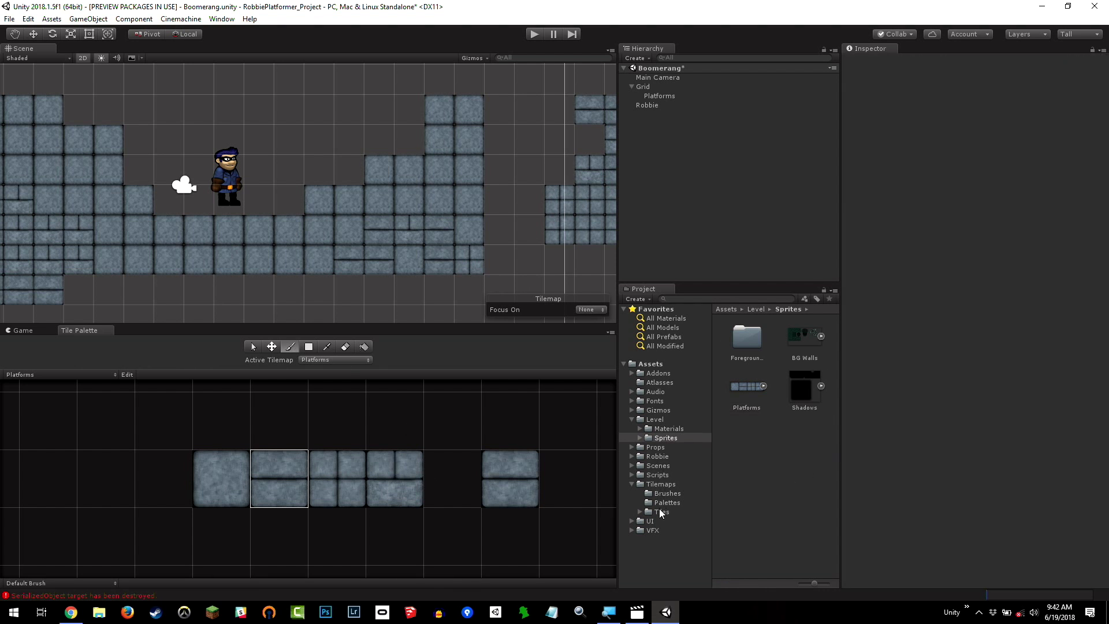
left_click(661, 511)
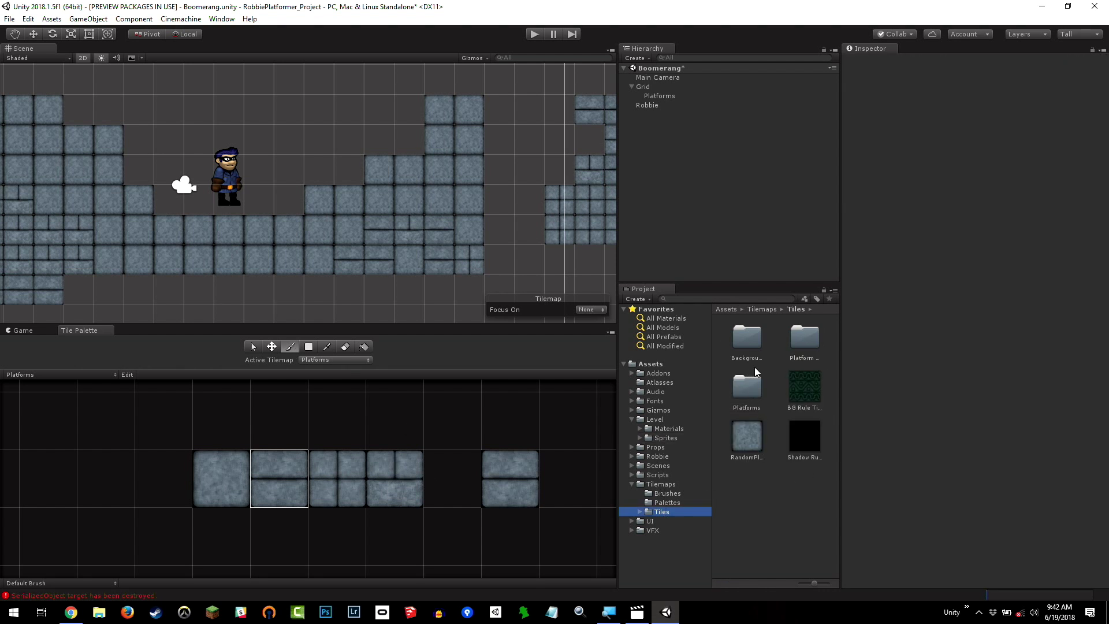
- Create a new Rule Tile asset in the Tiles folder via Create > Rule Tile
right_click(757, 495)
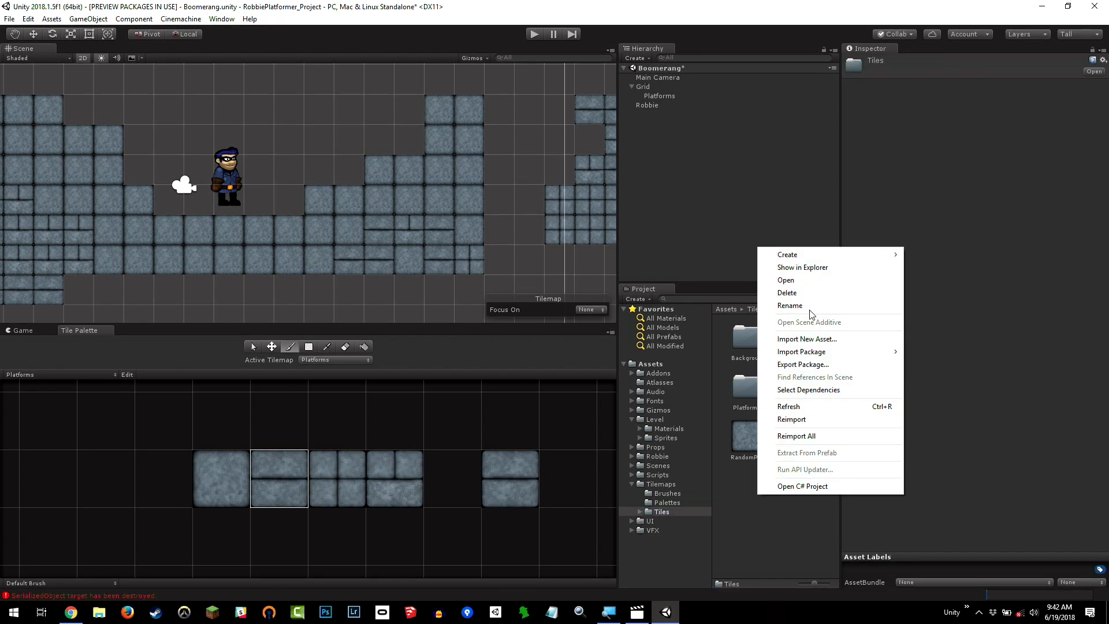
mouse_move(813, 262)
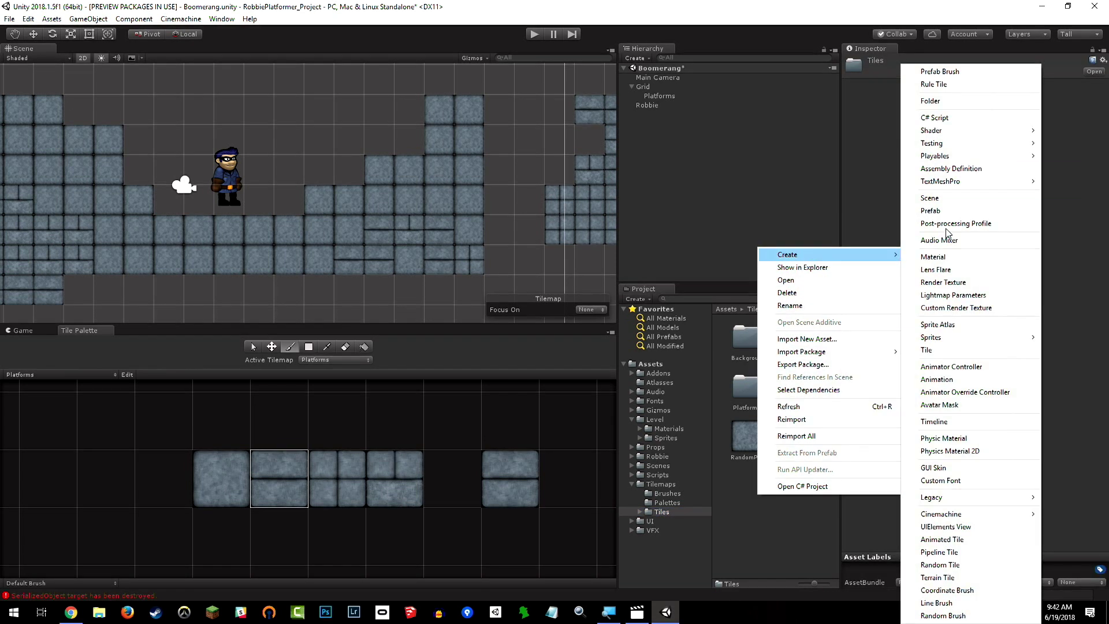
left_click(948, 84)
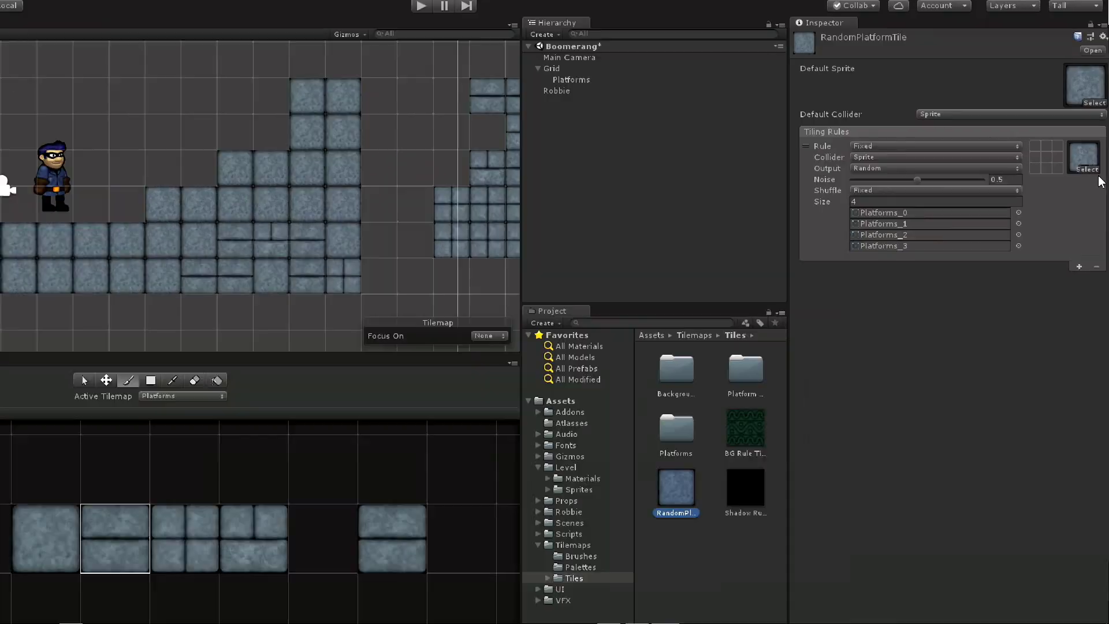